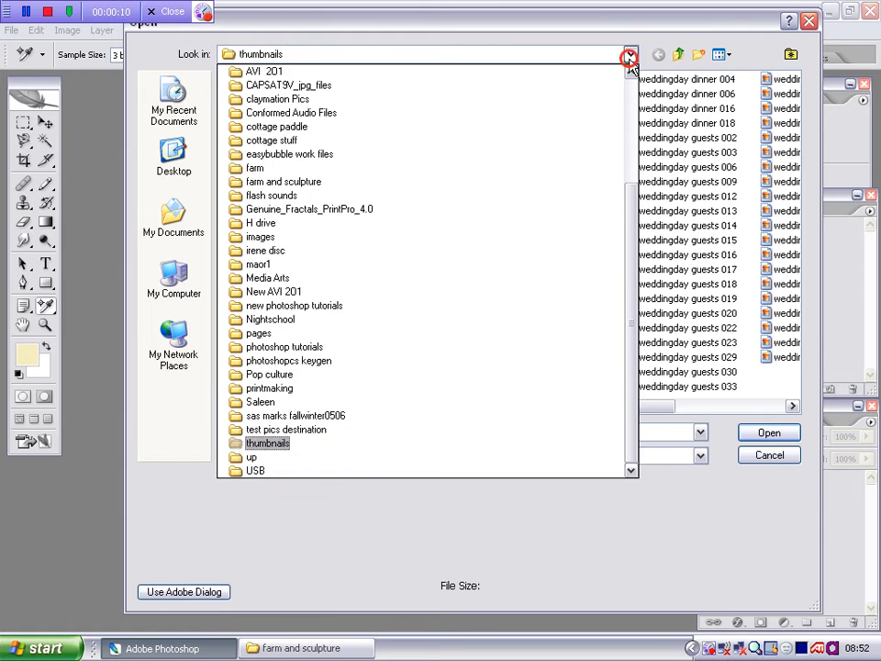
# Open the photo DSC01405 from the farm and sculpture folder, browsing by thumbnails, and enlarge its window around the whole picture.
pyautogui.click(587, 183)
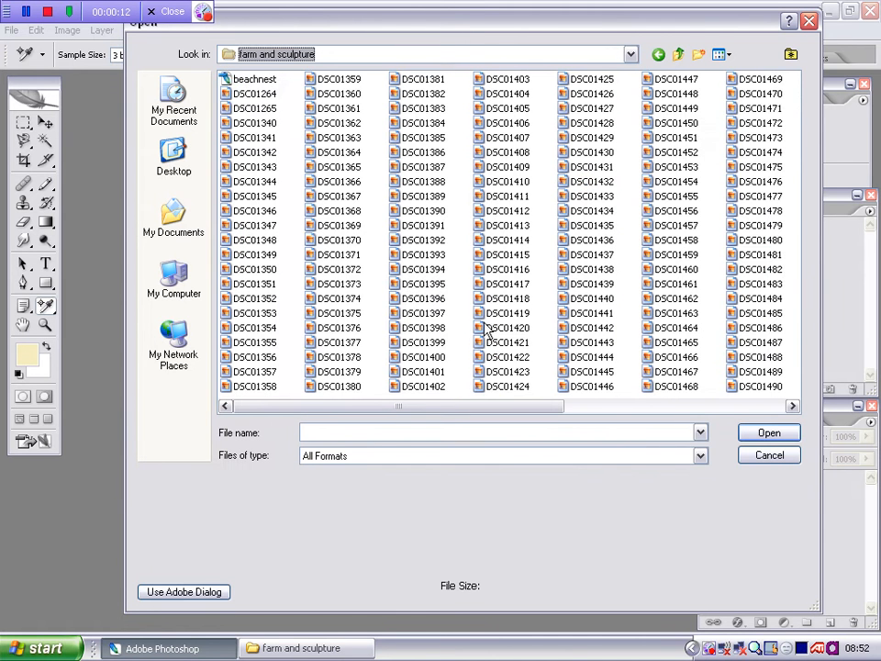
pyautogui.click(722, 54)
pyautogui.click(732, 76)
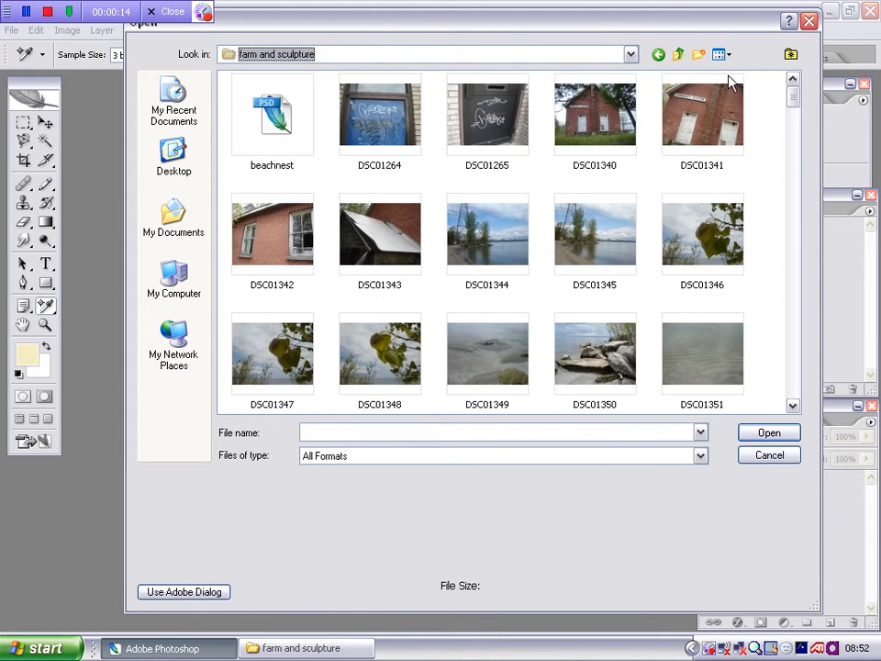
pyautogui.click(795, 366)
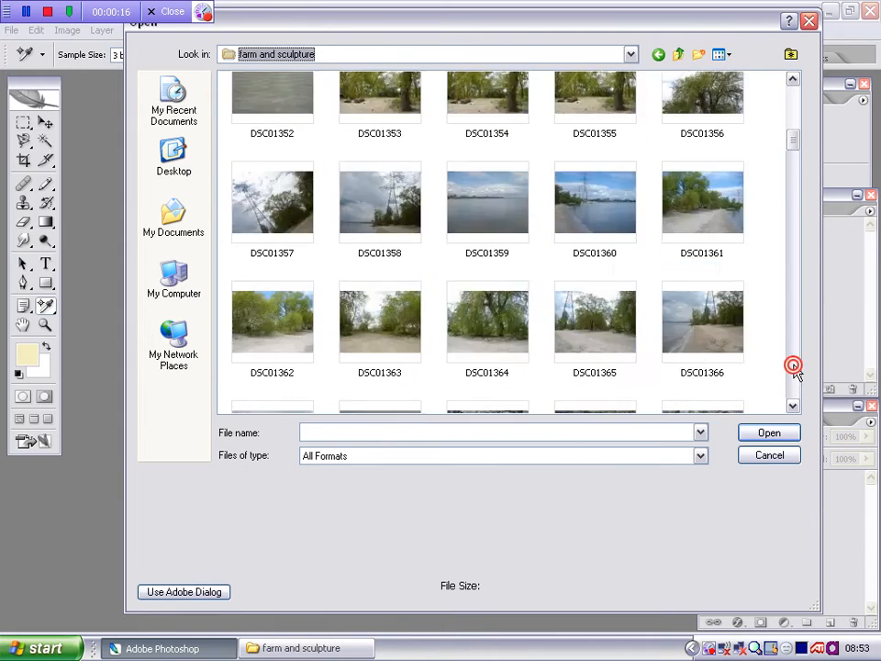
pyautogui.click(793, 340)
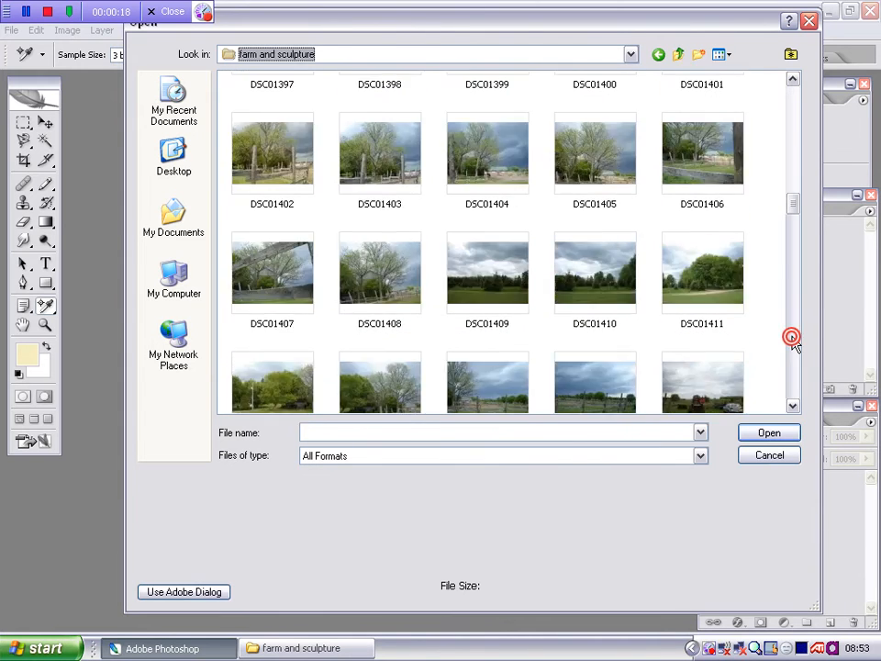
pyautogui.click(794, 120)
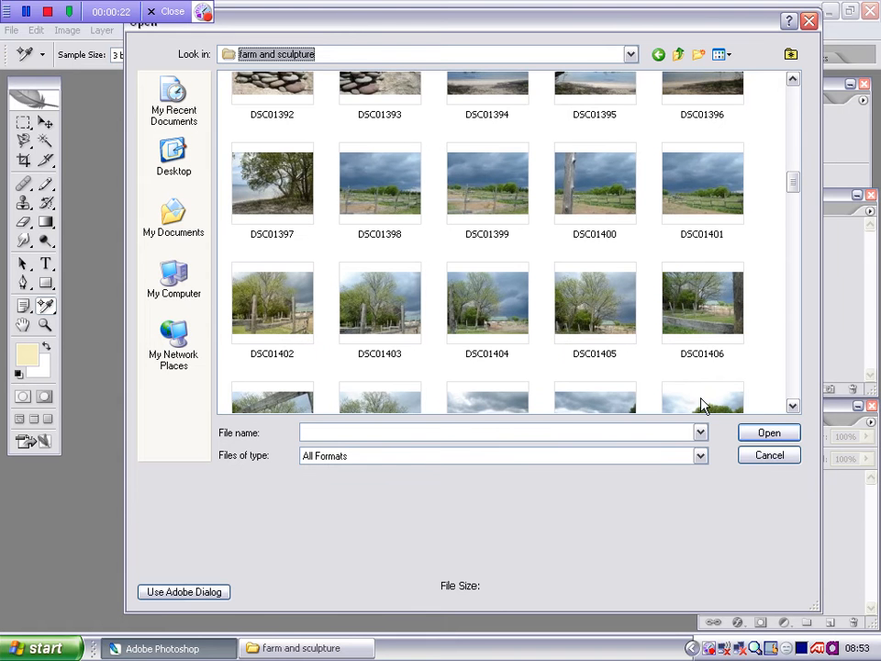
pyautogui.click(602, 308)
pyautogui.click(761, 435)
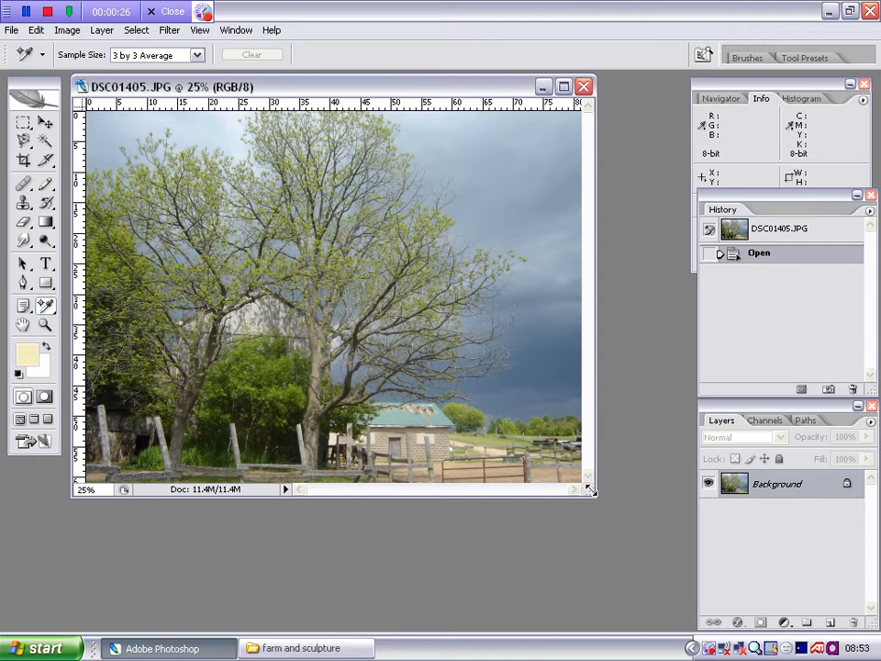
pyautogui.moveTo(588, 496); pyautogui.dragTo(647, 587)
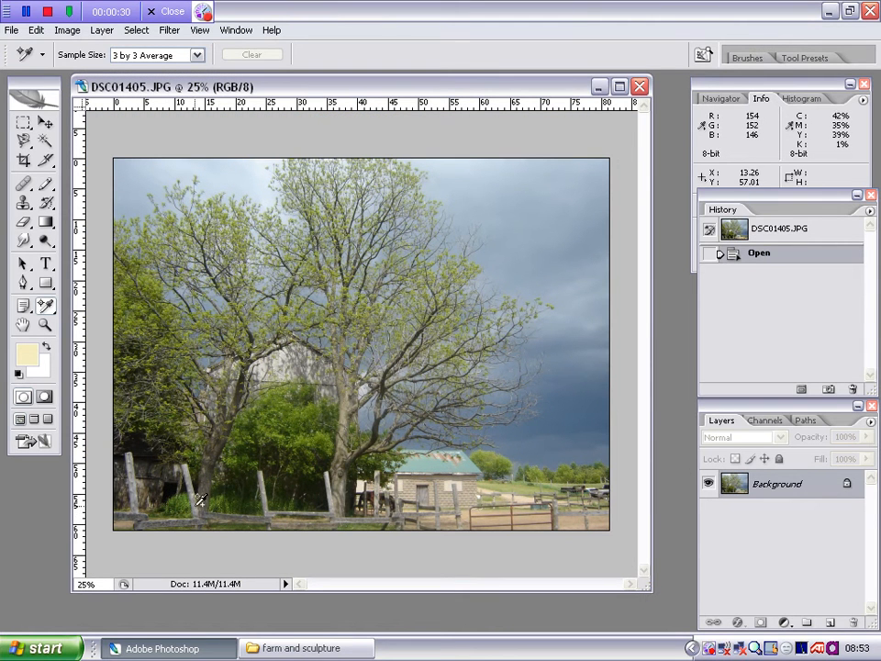
# Try a Color Balance adjustment on the photo's midtones with red at +2 and blue at +66.
pyautogui.click(67, 31)
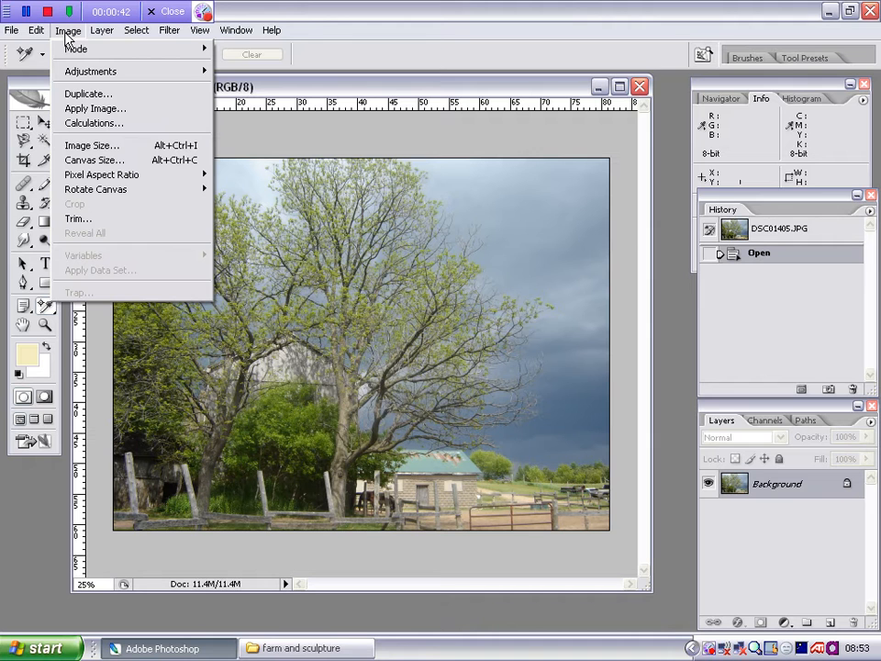
pyautogui.moveTo(116, 75)
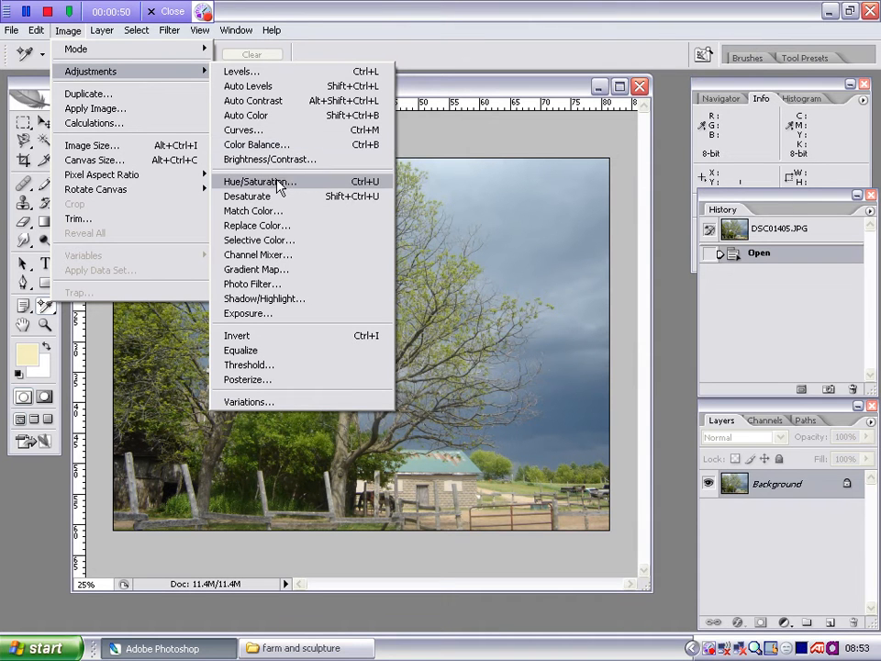
pyautogui.click(284, 149)
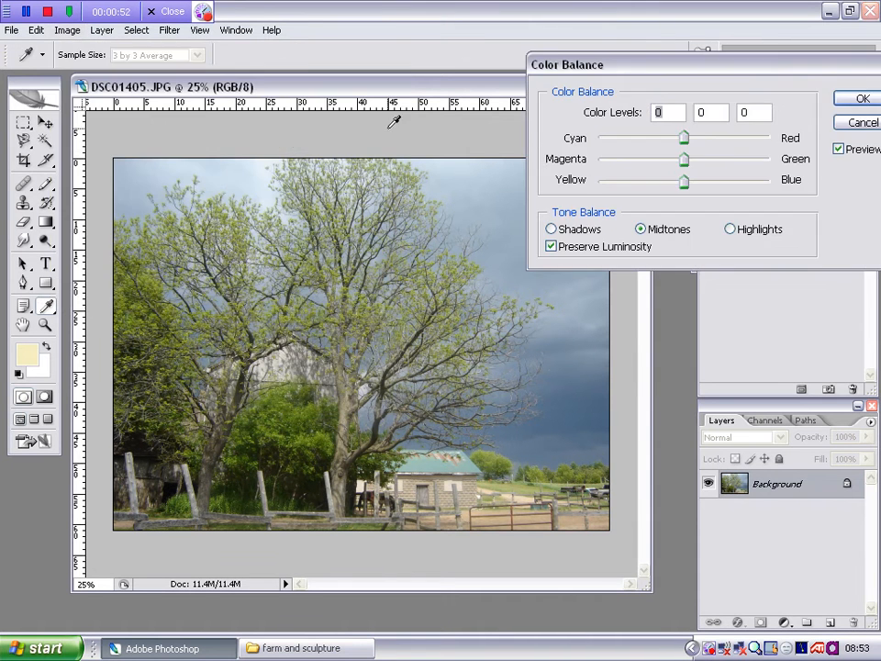
pyautogui.moveTo(613, 64); pyautogui.dragTo(507, 43)
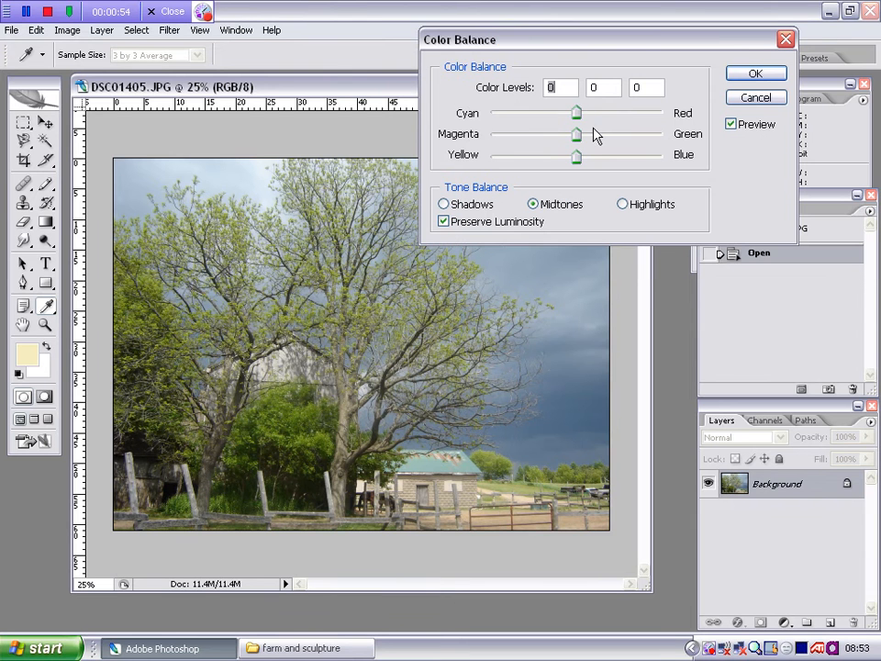
pyautogui.moveTo(576, 113); pyautogui.dragTo(580, 114)
pyautogui.moveTo(602, 113); pyautogui.dragTo(578, 114)
pyautogui.moveTo(576, 155); pyautogui.dragTo(633, 162)
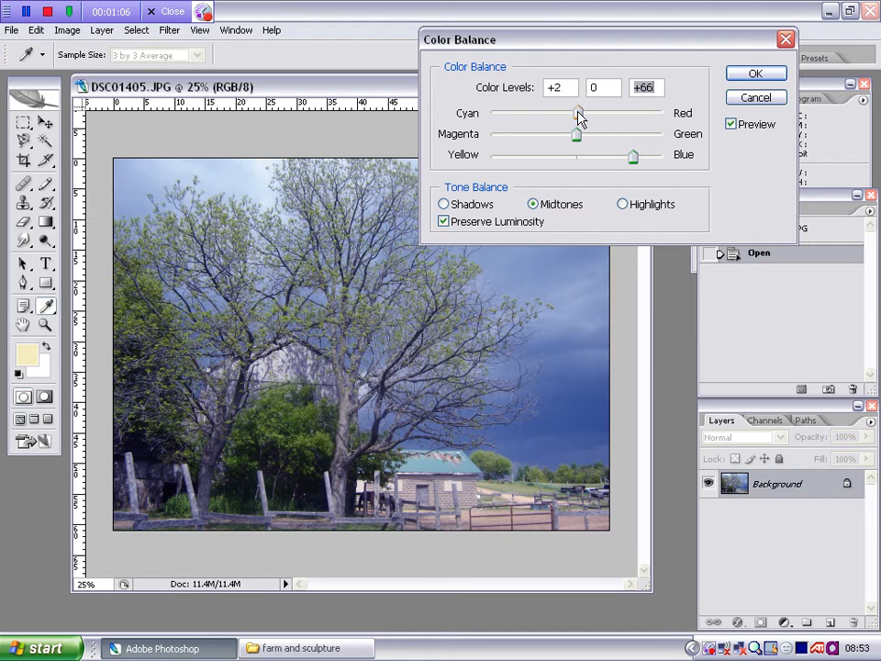
# Try extreme midtone shifts toward cyan -100, green +96 and yellow -96, shift green back toward magenta, and discard the Color Balance adjustment.
pyautogui.moveTo(577, 109); pyautogui.dragTo(487, 118)
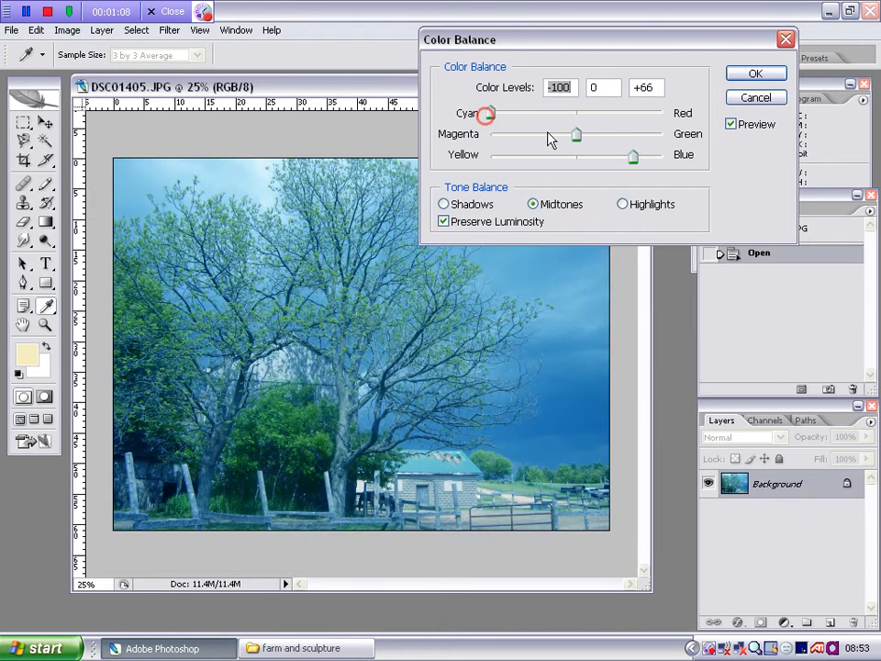
pyautogui.moveTo(578, 138); pyautogui.dragTo(495, 164)
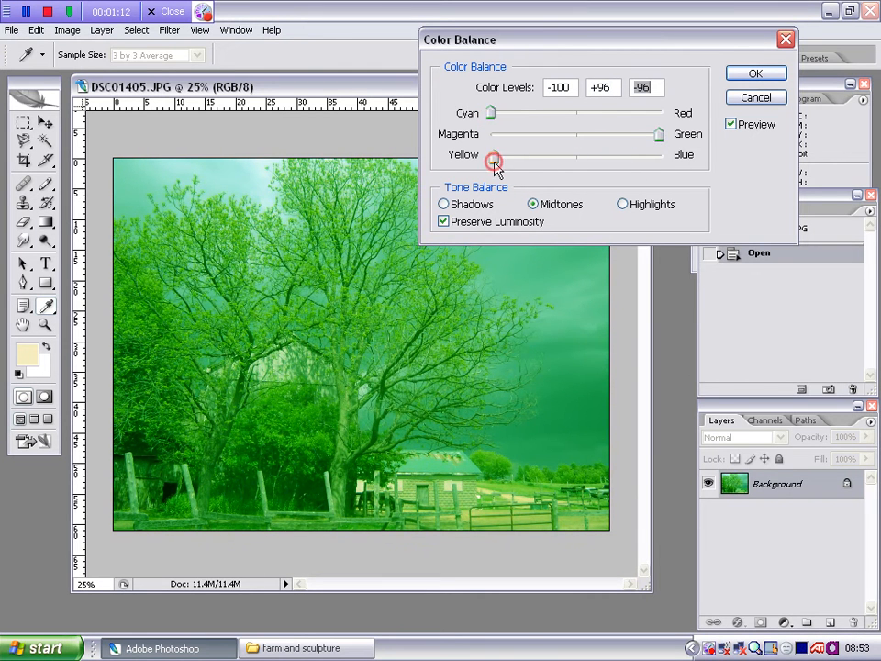
pyautogui.moveTo(658, 134); pyautogui.dragTo(515, 136)
pyautogui.click(745, 103)
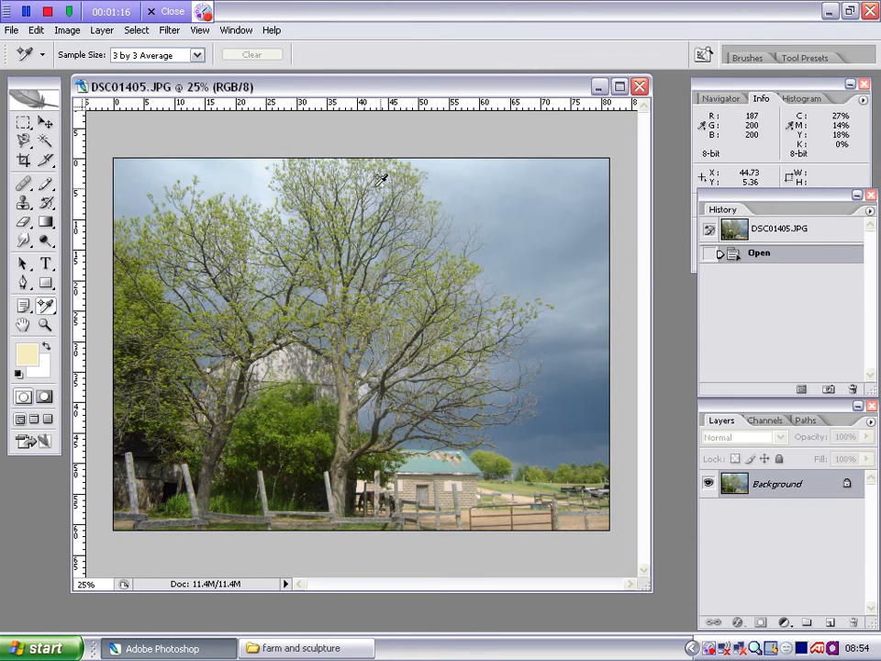
# Desaturate the photo to black and white.
pyautogui.click(68, 30)
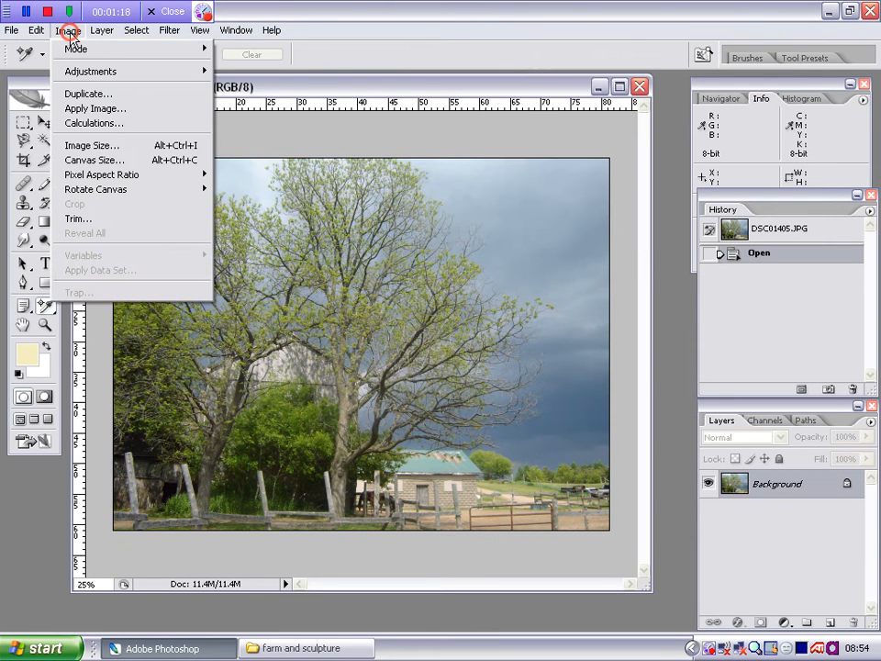
pyautogui.moveTo(88, 72)
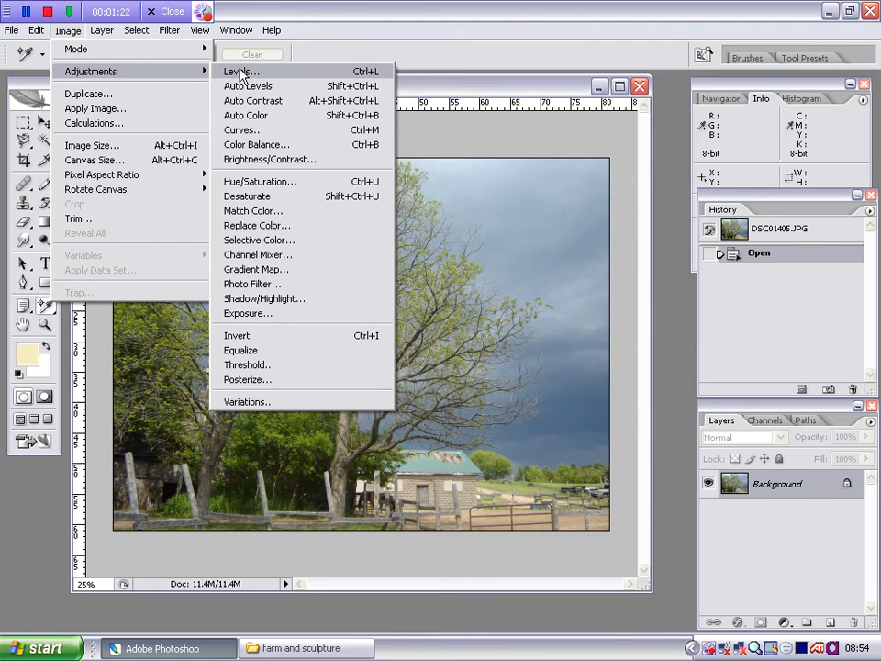
pyautogui.click(256, 199)
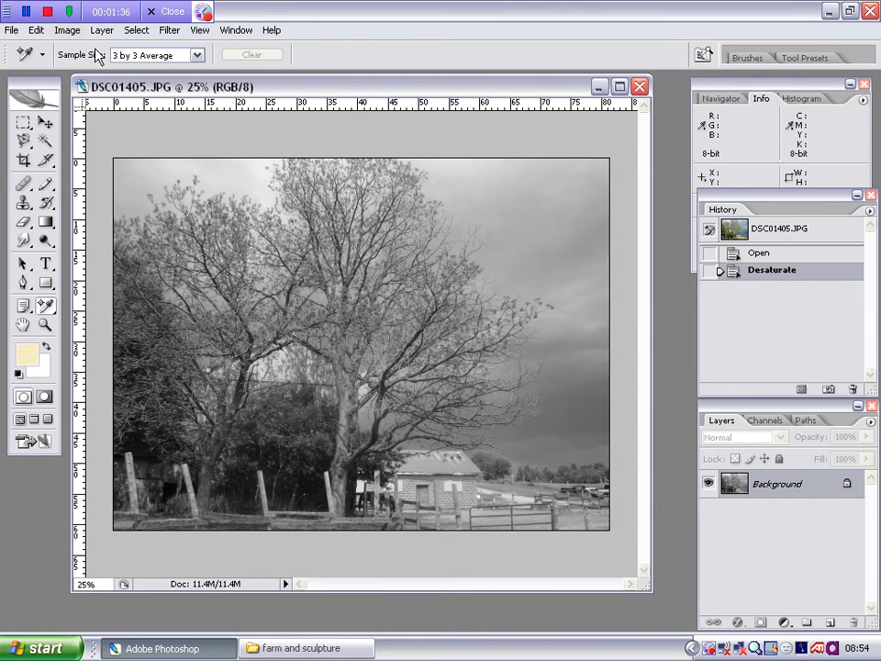
# Start a Hue/Saturation adjustment on the black-and-white photo with Colorize turned on, keeping the dialog clear of the image.
pyautogui.click(72, 31)
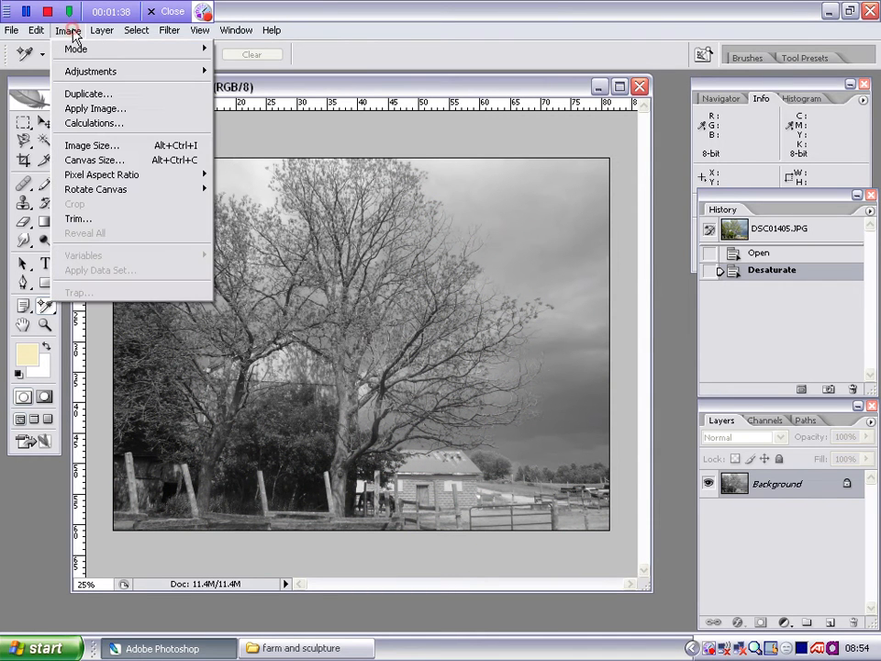
pyautogui.moveTo(162, 77)
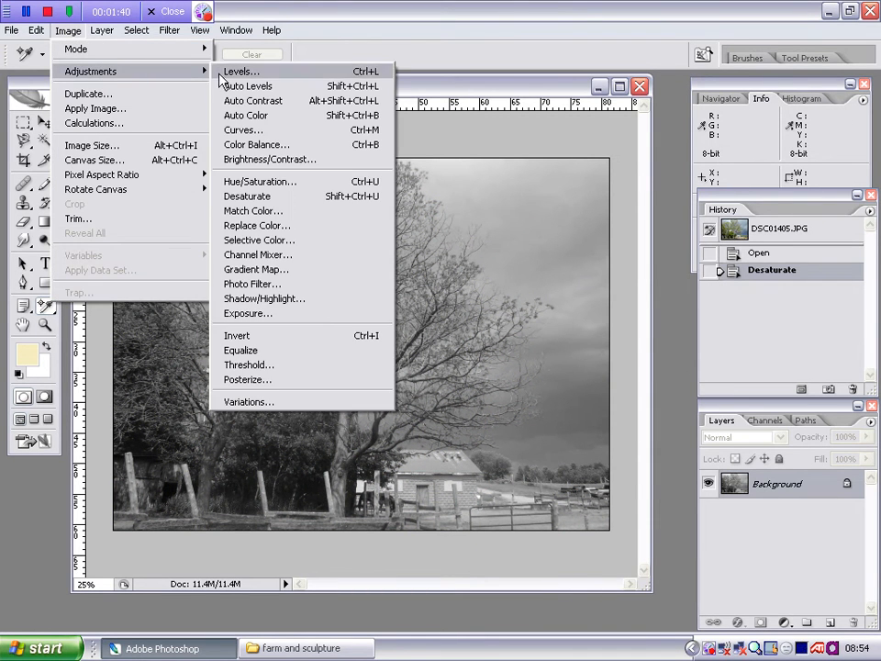
pyautogui.click(263, 181)
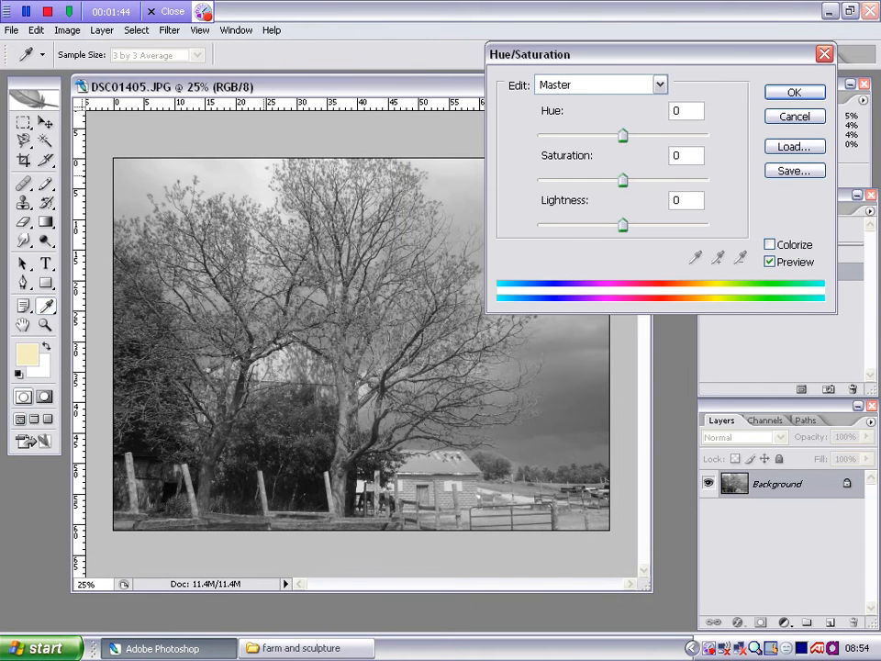
pyautogui.click(770, 246)
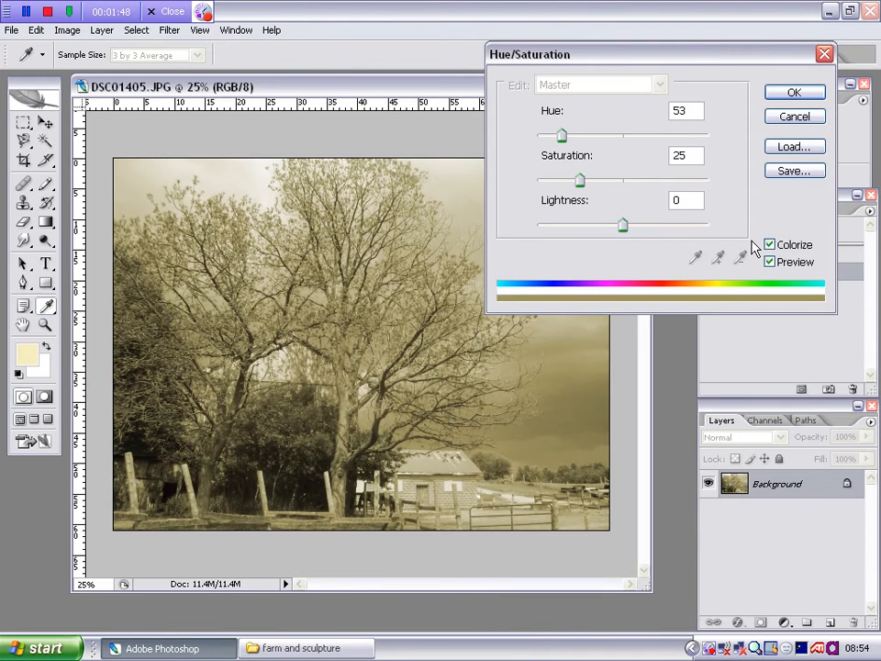
pyautogui.moveTo(696, 58); pyautogui.dragTo(734, 59)
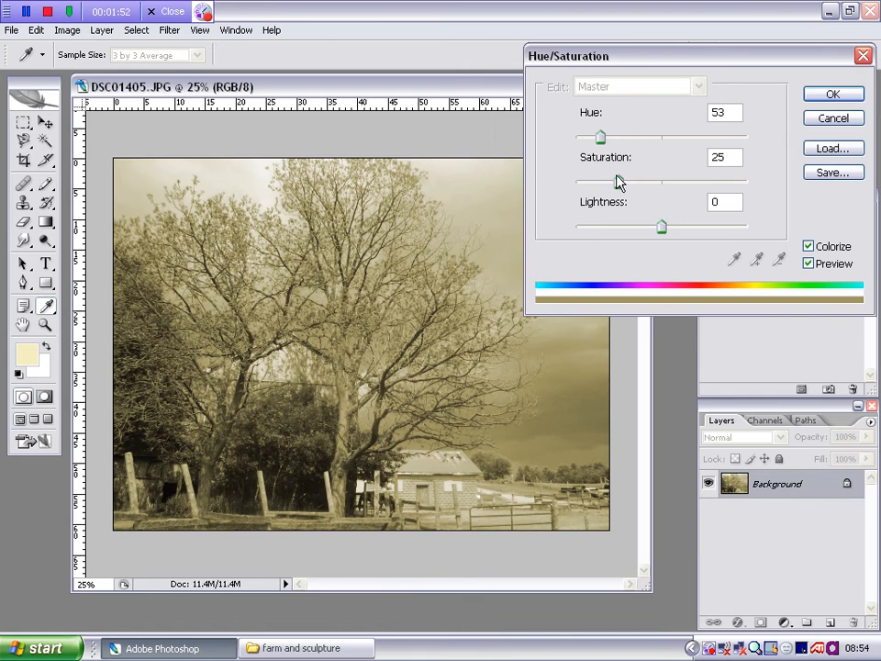
# Tint the photo red with hue 360, saturation 22 and lightness 0, and apply the Hue/Saturation adjustment.
pyautogui.moveTo(618, 181); pyautogui.dragTo(632, 182)
pyautogui.moveTo(601, 139); pyautogui.dragTo(752, 148)
pyautogui.click(749, 141)
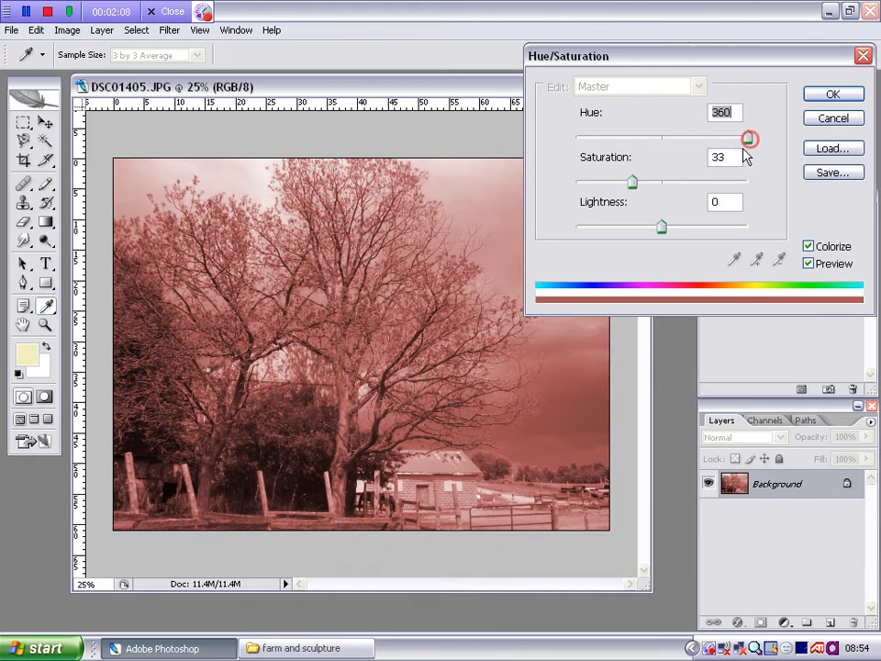
pyautogui.moveTo(633, 182); pyautogui.dragTo(614, 184)
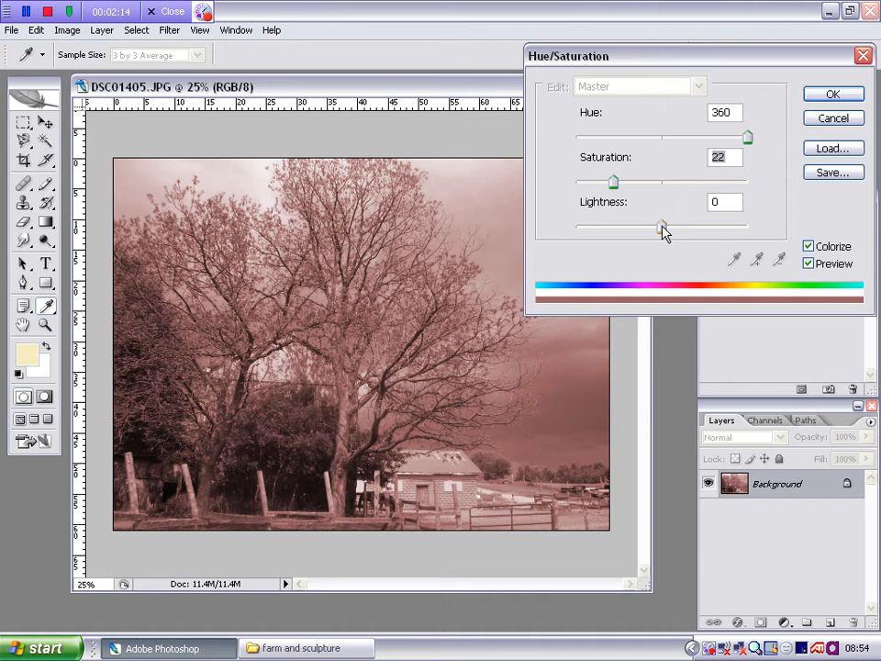
pyautogui.moveTo(661, 231)
pyautogui.mouseDown()
pyautogui.moveTo(629, 232)
pyautogui.moveTo(700, 232)
pyautogui.moveTo(663, 235)
pyautogui.mouseUp()
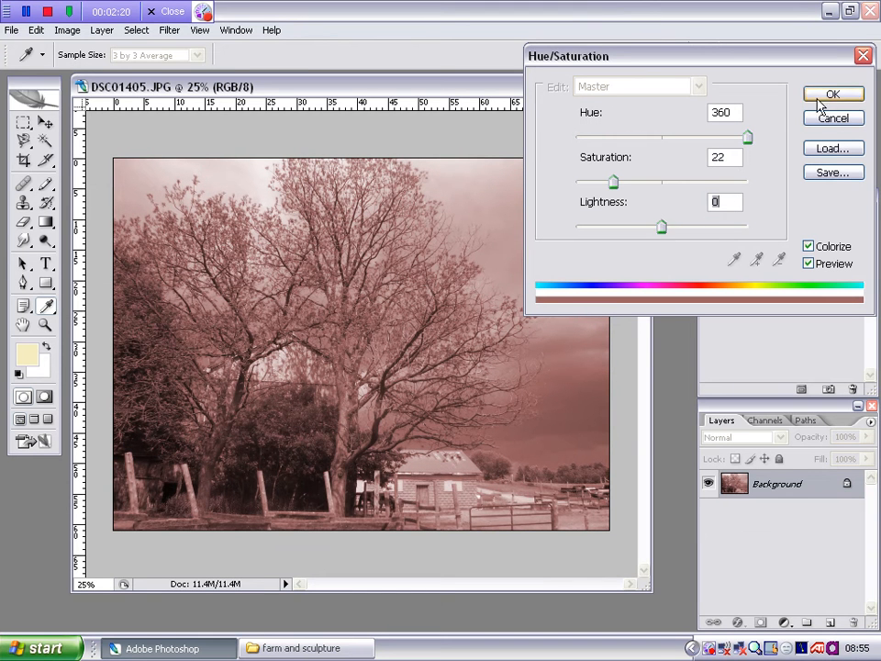
pyautogui.click(832, 95)
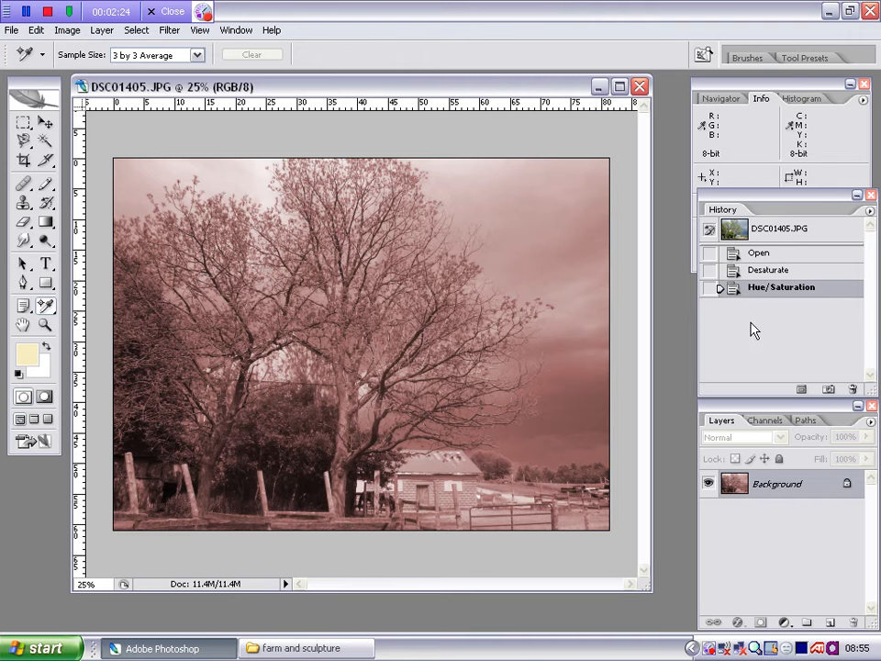
# Step back through the history to undo the Hue/Saturation and Desaturate edits, returning to the photo's opened state.
pyautogui.click(777, 272)
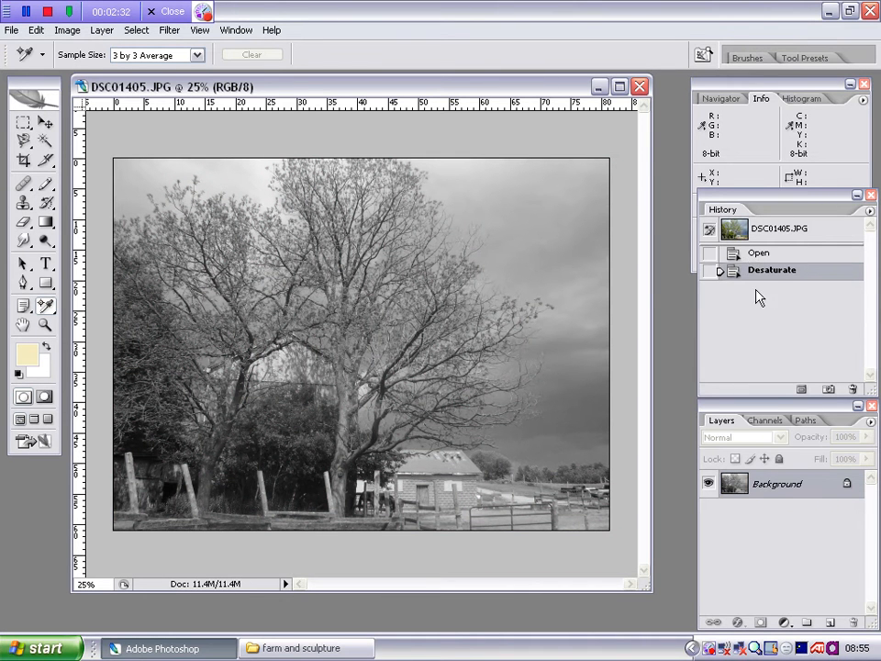
pyautogui.click(773, 258)
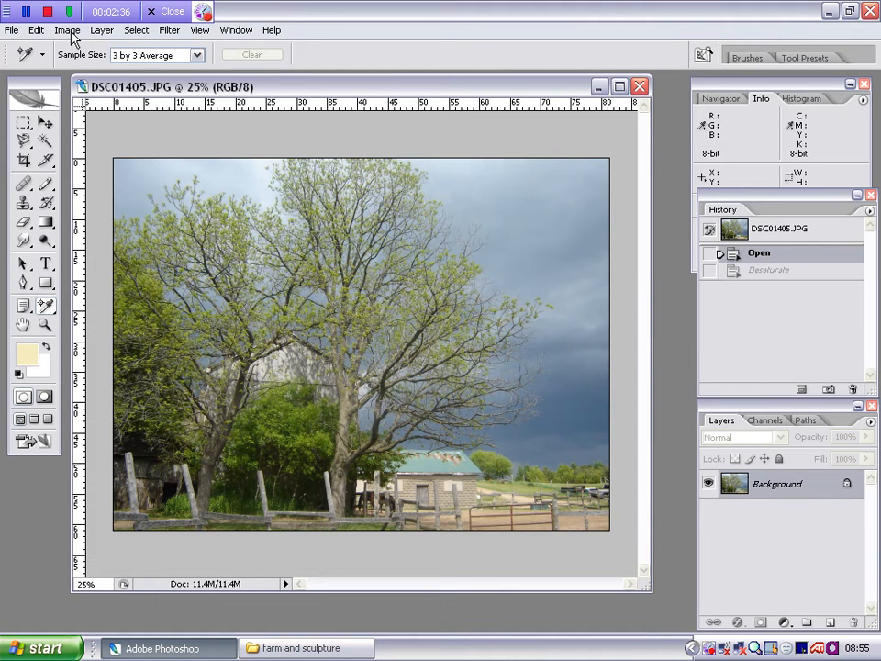
# Preview the Watercolor artistic filter on the photo with Brush Detail 3, Shadow Intensity 1 and Texture 1.
pyautogui.click(169, 37)
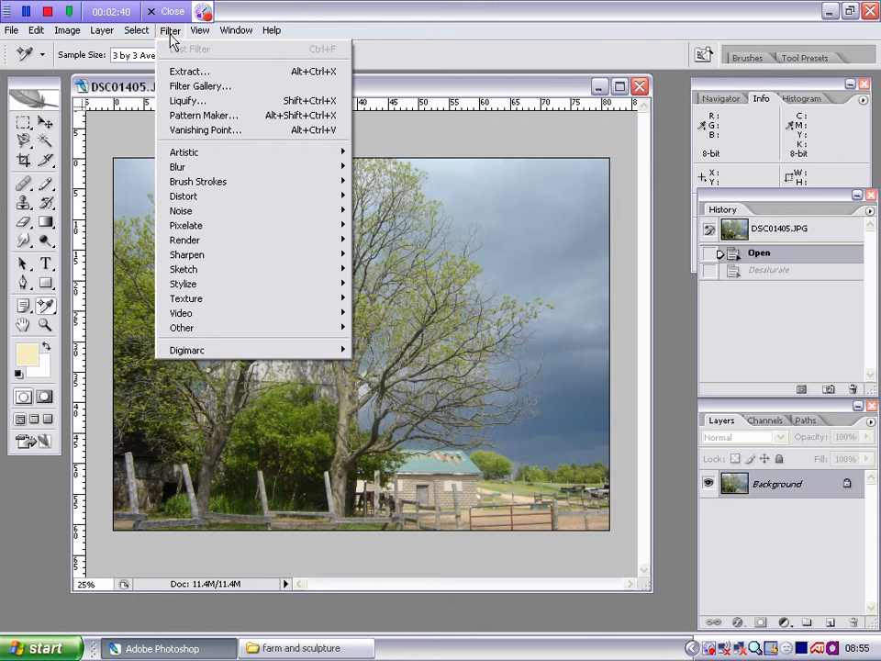
pyautogui.moveTo(284, 158)
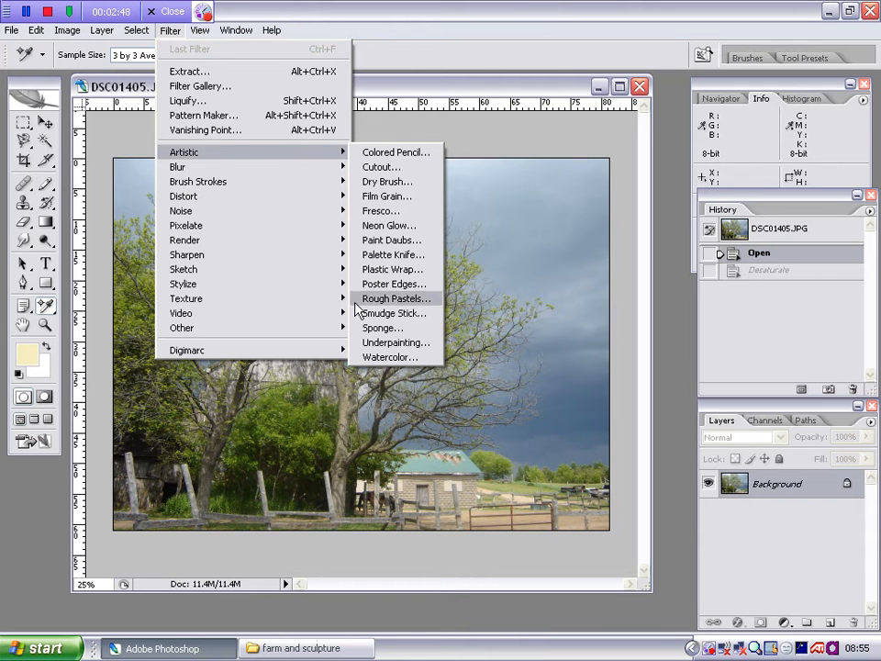
pyautogui.click(374, 358)
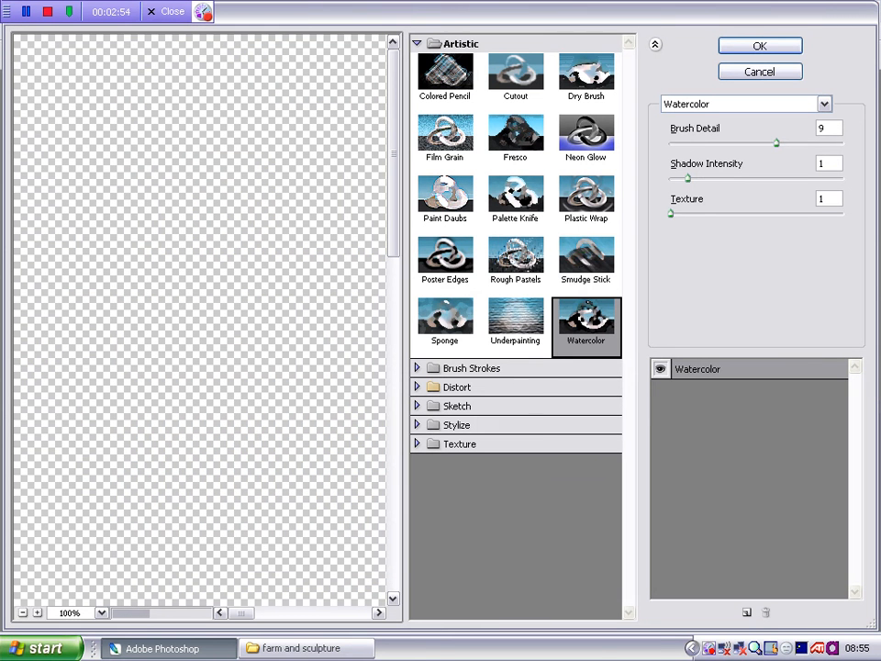
pyautogui.click(20, 612)
pyautogui.click(20, 612)
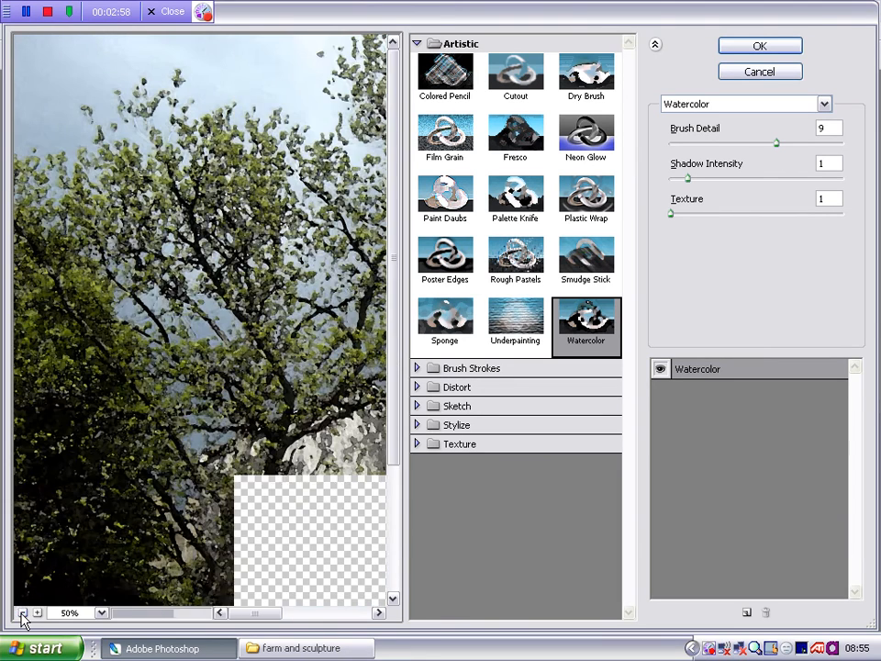
pyautogui.click(20, 612)
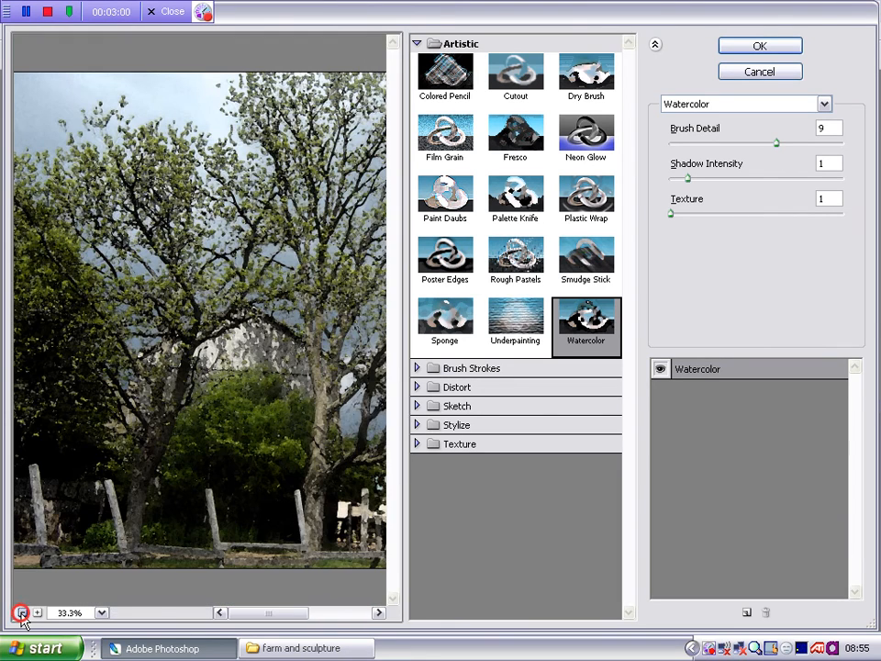
pyautogui.click(21, 612)
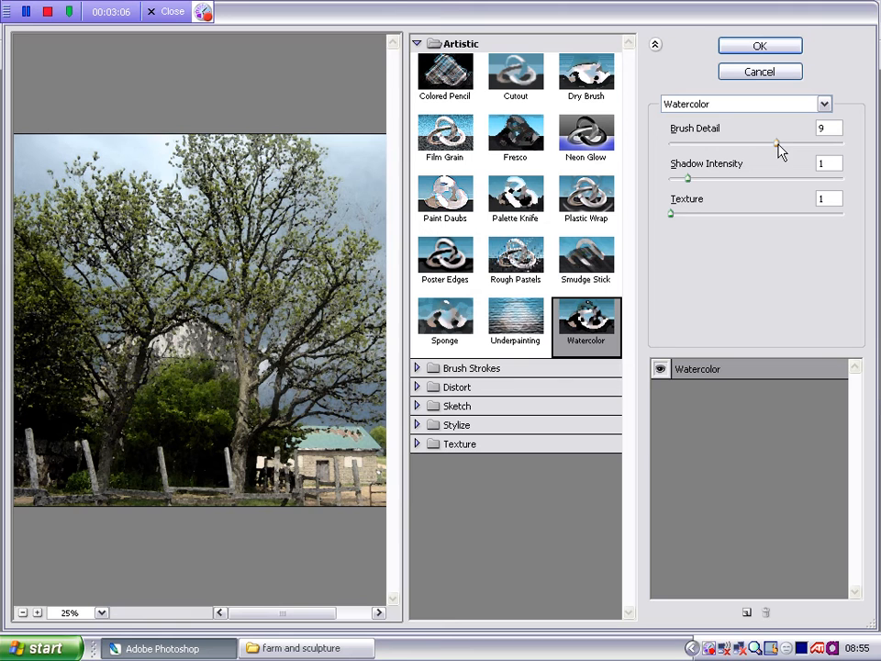
pyautogui.moveTo(777, 144)
pyautogui.mouseDown()
pyautogui.moveTo(801, 141)
pyautogui.moveTo(702, 149)
pyautogui.mouseUp()
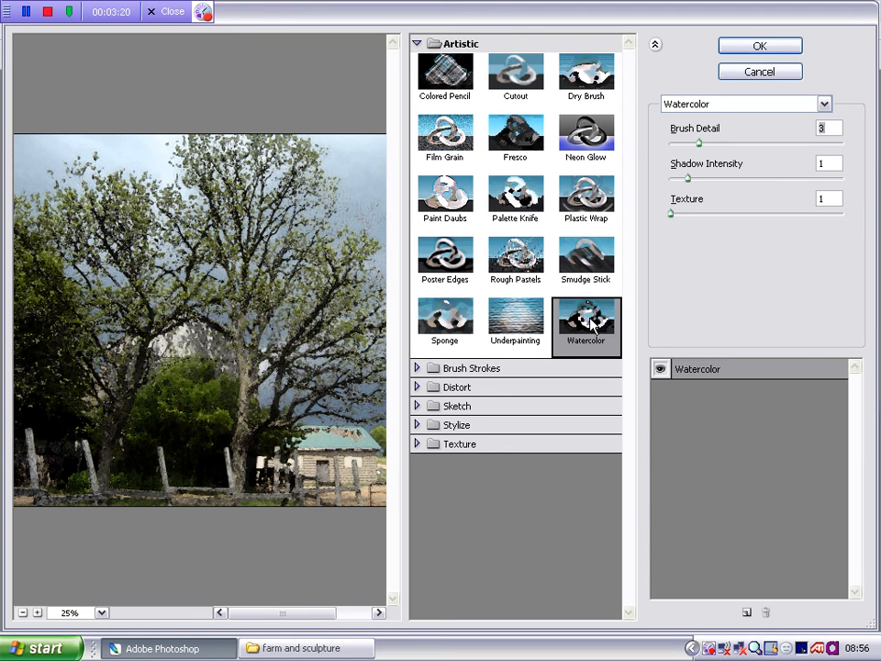
# Preview the Underpainting, Rough Pastels and Palette Knife filters on the photo, and leave the filter gallery without applying any.
pyautogui.click(524, 326)
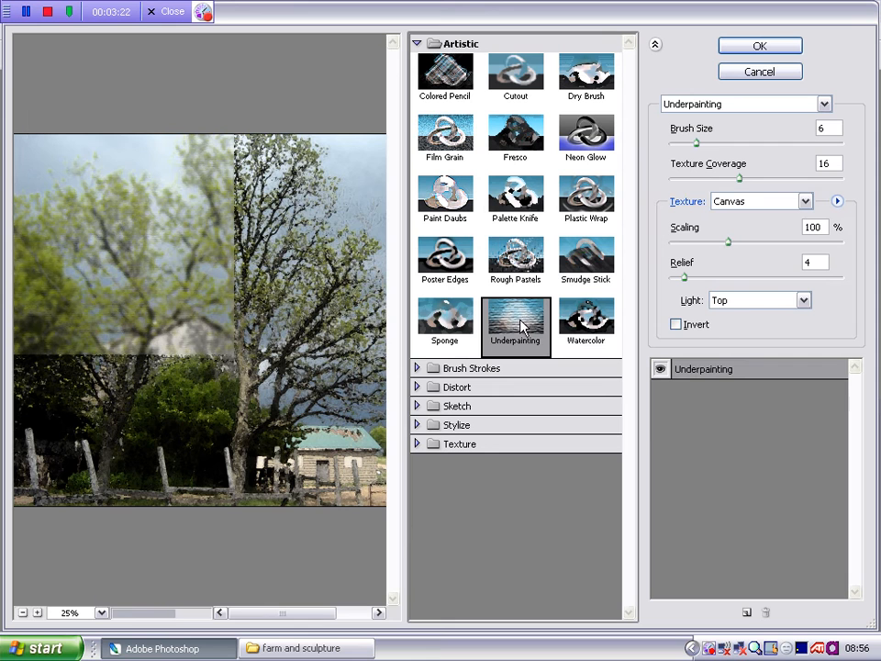
pyautogui.click(516, 262)
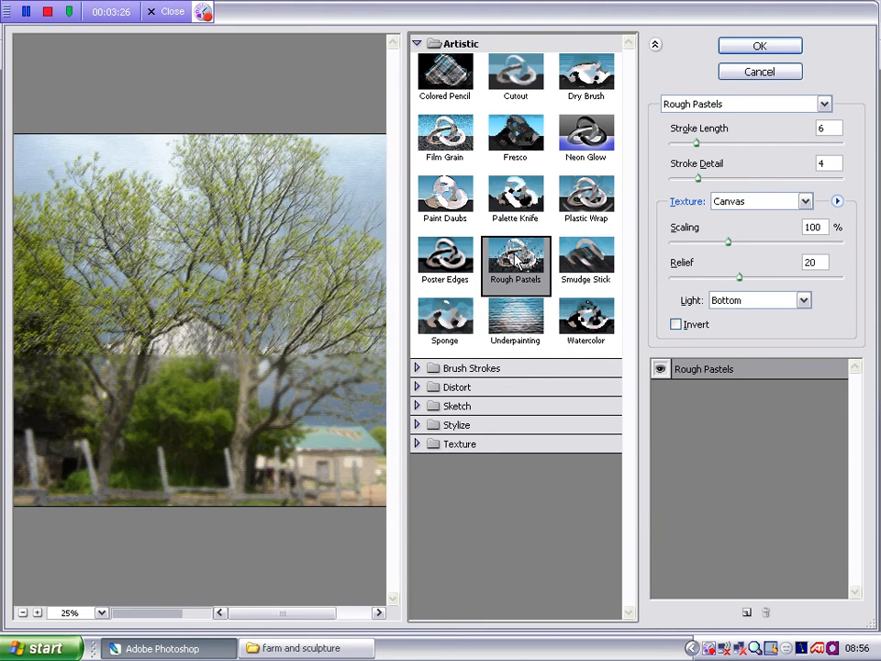
pyautogui.click(517, 205)
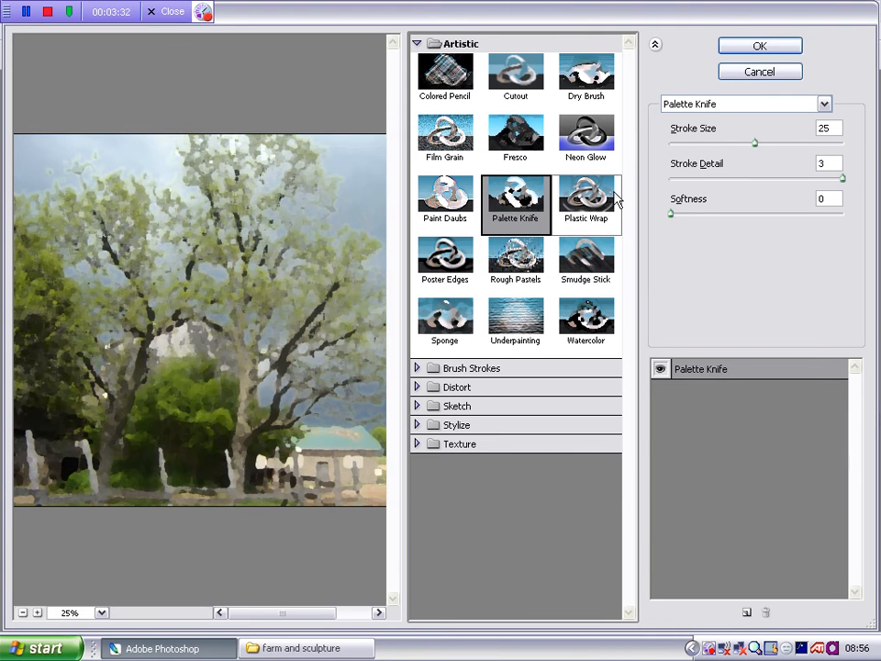
pyautogui.click(736, 73)
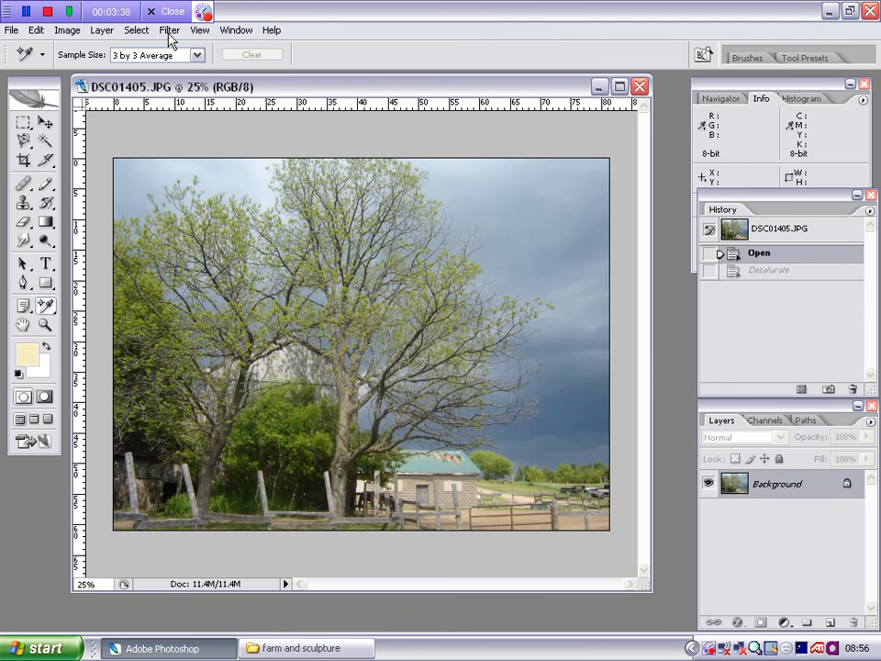
# Try the Spherize distortion on the photo with amount 100% in Normal mode, and undo it.
pyautogui.click(169, 31)
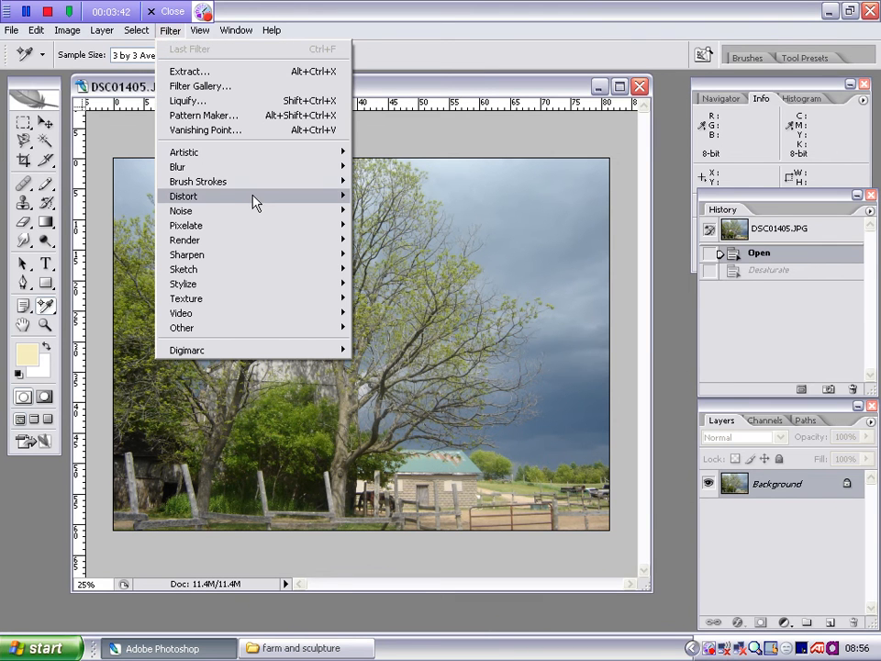
pyautogui.moveTo(260, 203)
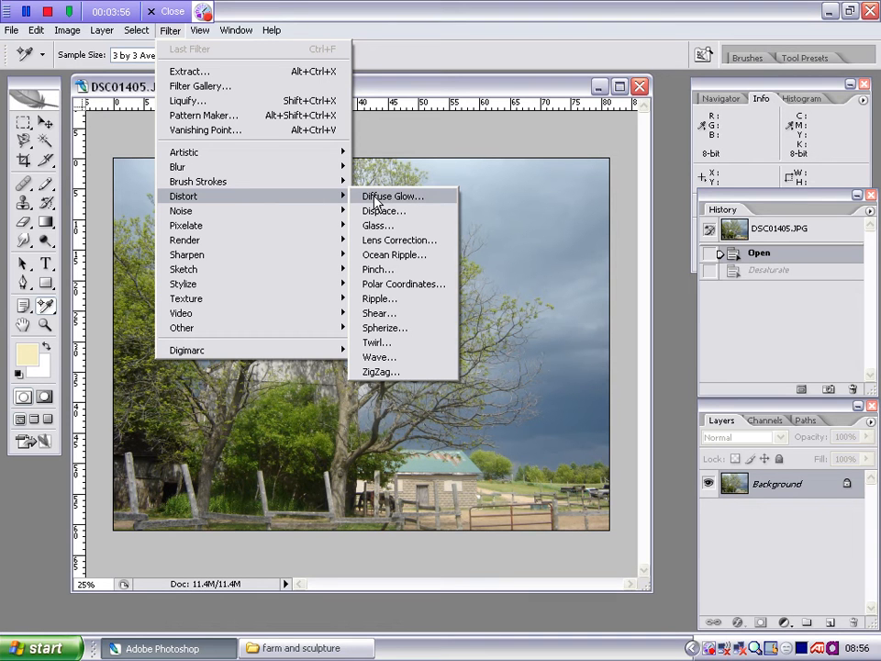
pyautogui.click(406, 329)
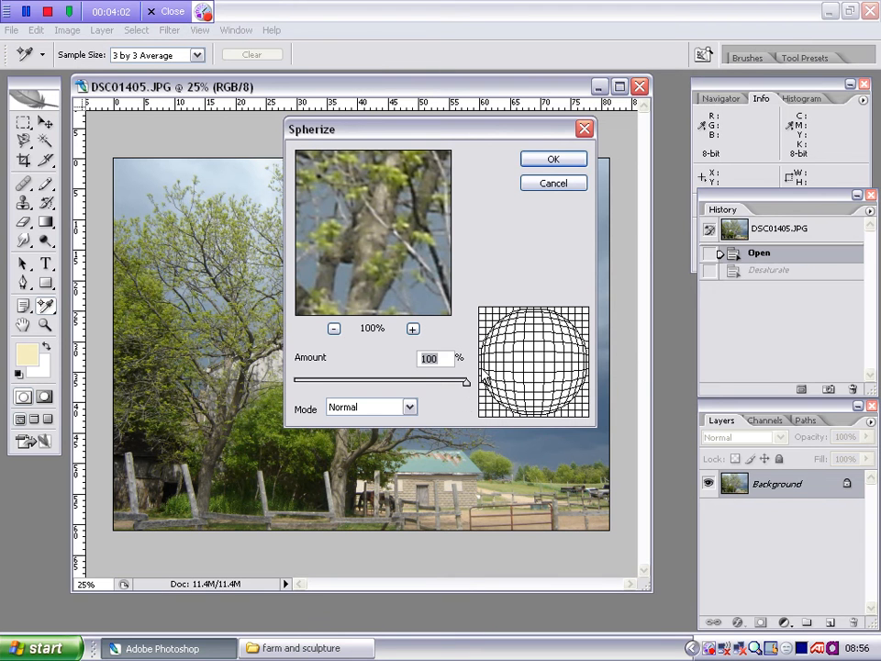
pyautogui.click(564, 157)
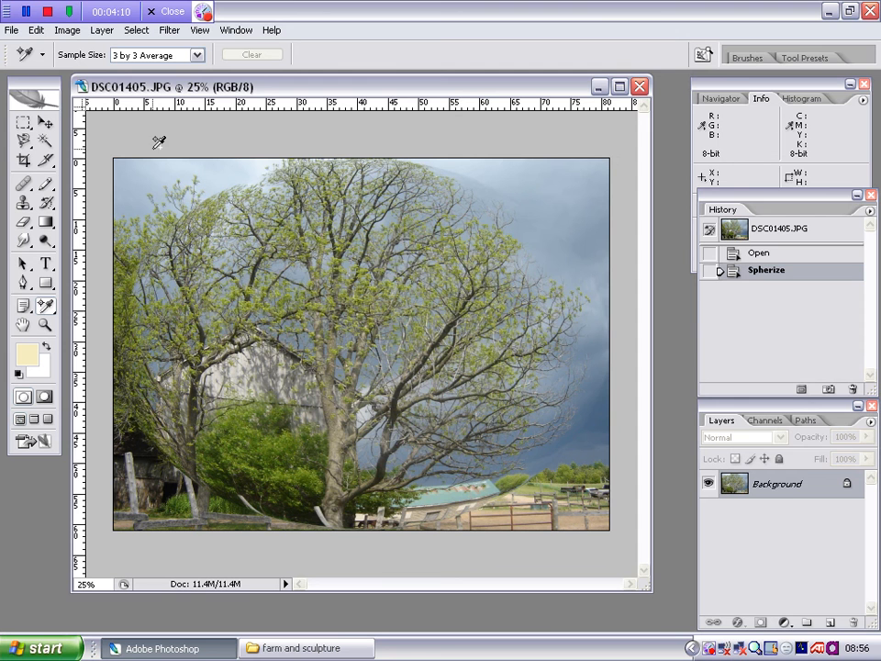
pyautogui.hotkey('ctrl', 'z')
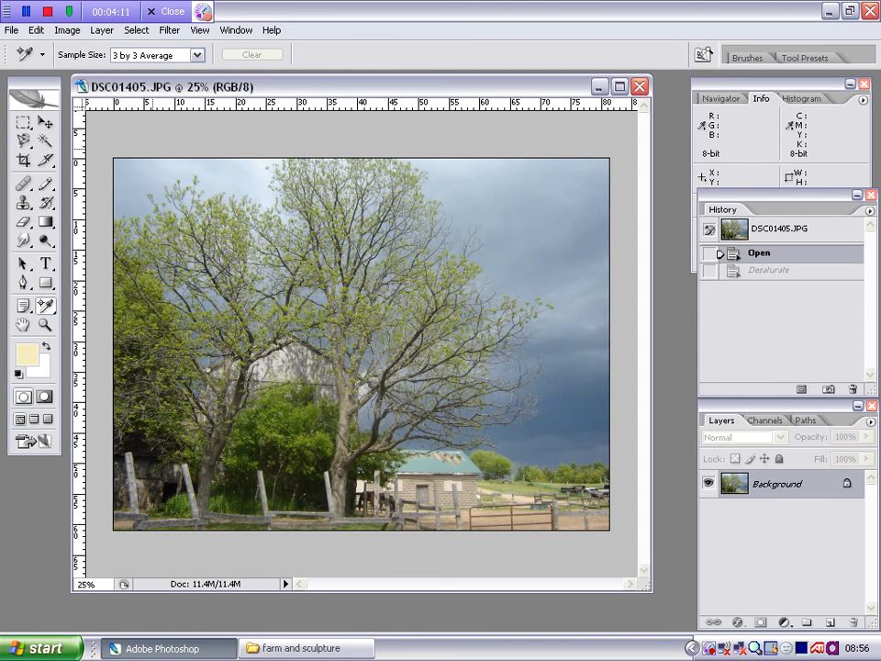
# Apply the Ocean Ripple distortion to the photo with Ripple Size 9 and Ripple Magnitude 9.
pyautogui.click(170, 30)
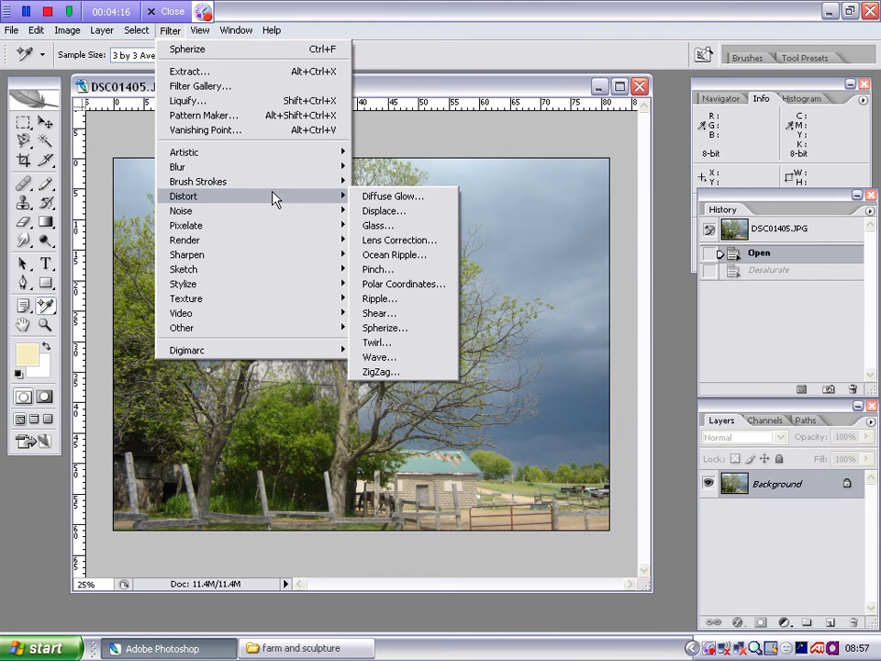
pyautogui.click(364, 254)
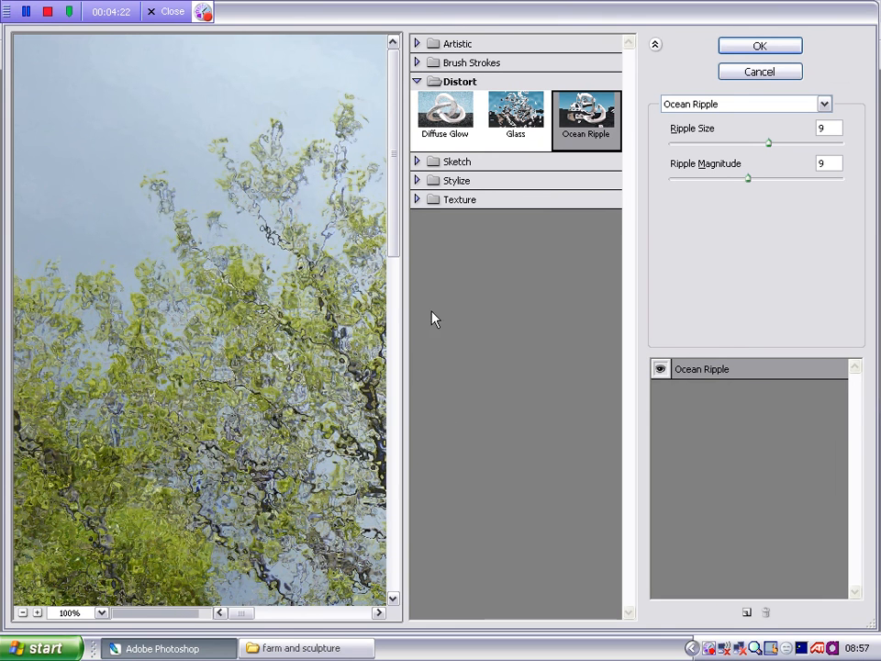
pyautogui.click(22, 612)
pyautogui.click(22, 612)
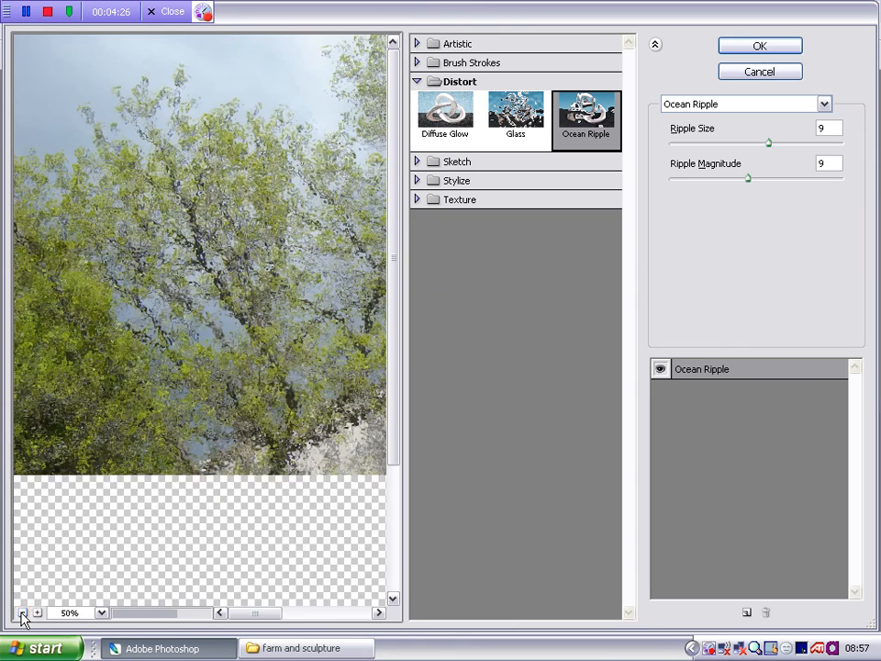
pyautogui.click(22, 612)
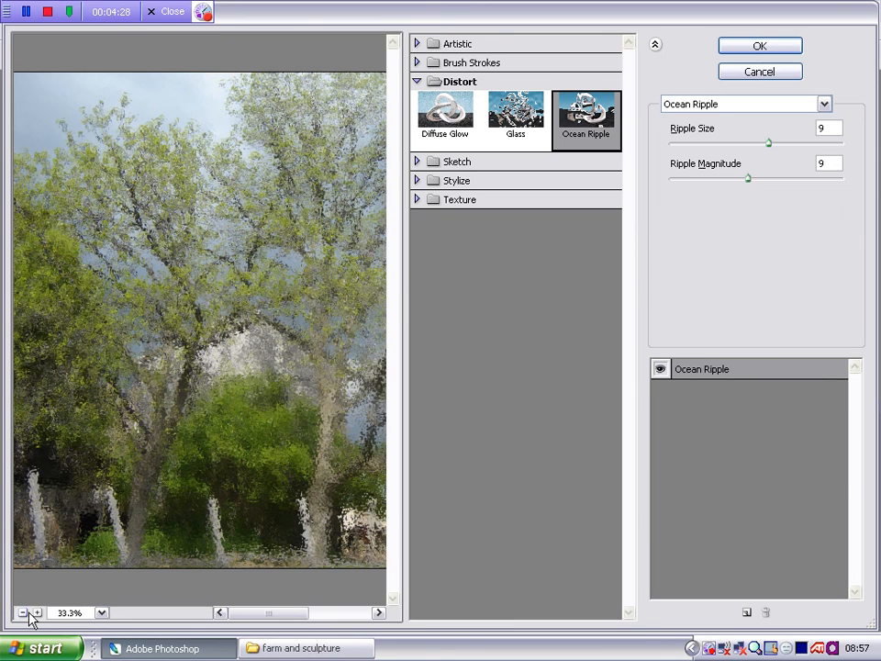
pyautogui.moveTo(267, 618); pyautogui.dragTo(281, 618)
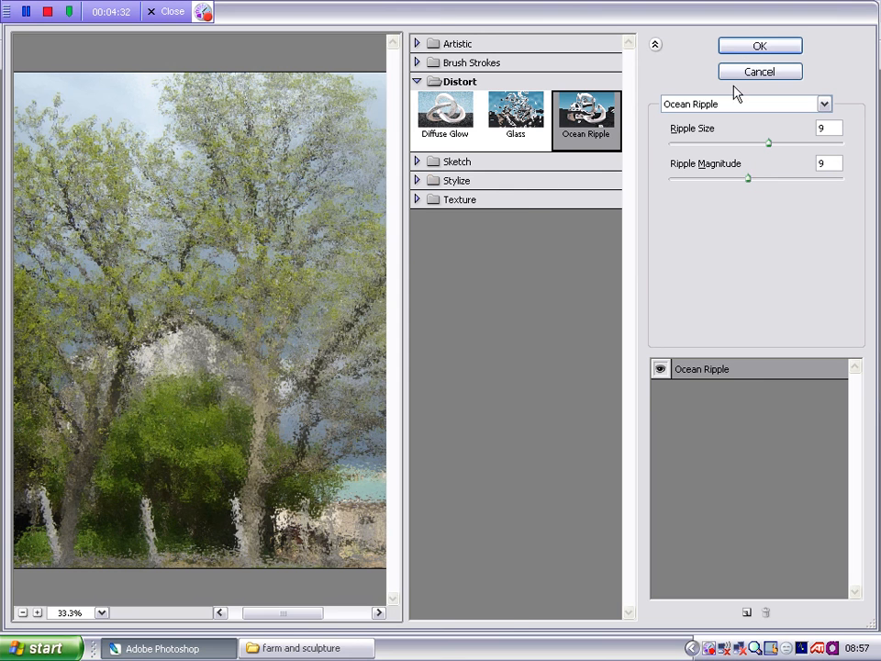
pyautogui.click(759, 48)
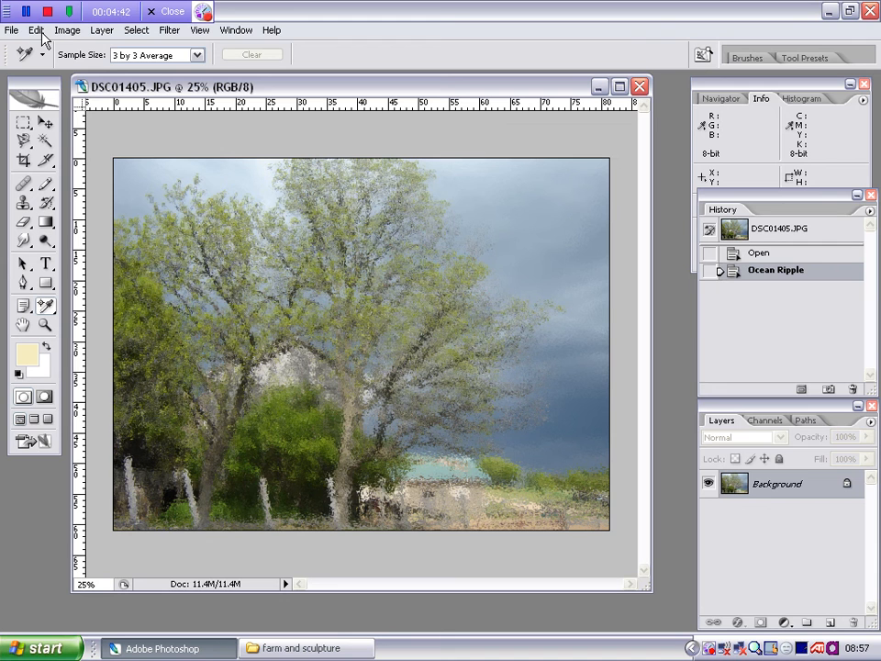
# Replace the locked Background with an editable layer by duplicating it and deleting the original.
pyautogui.click(36, 31)
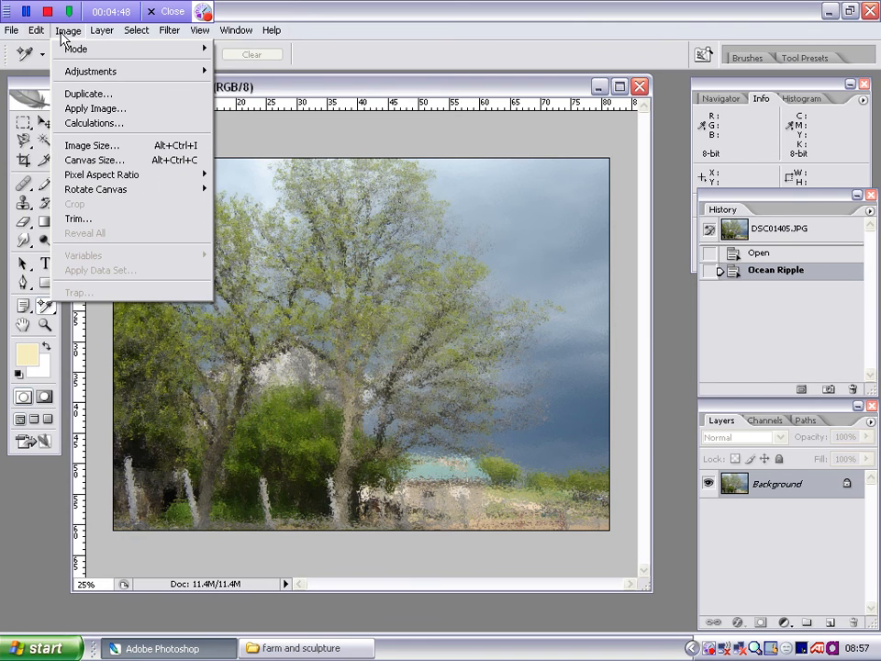
pyautogui.moveTo(58, 33)
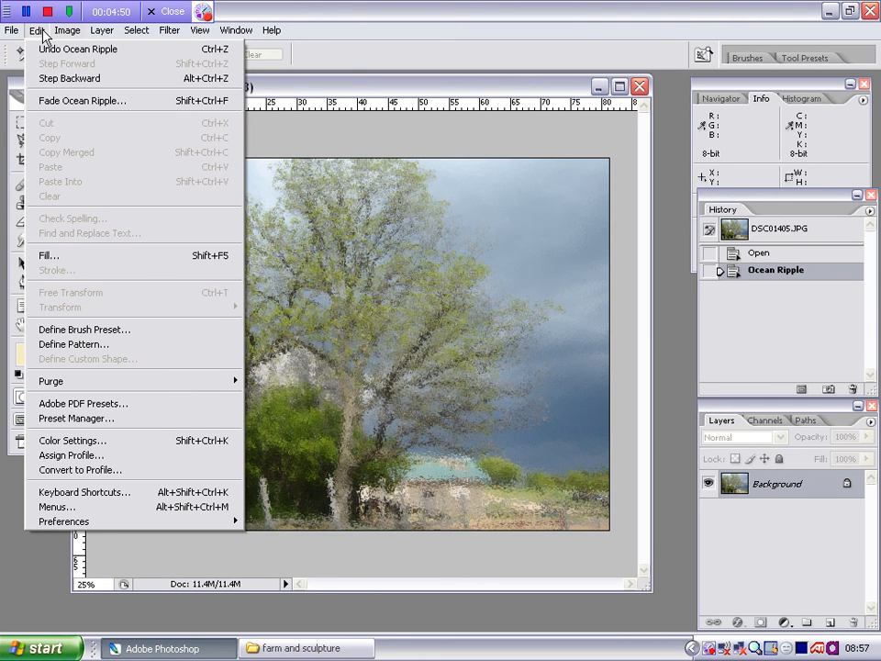
pyautogui.click(389, 83)
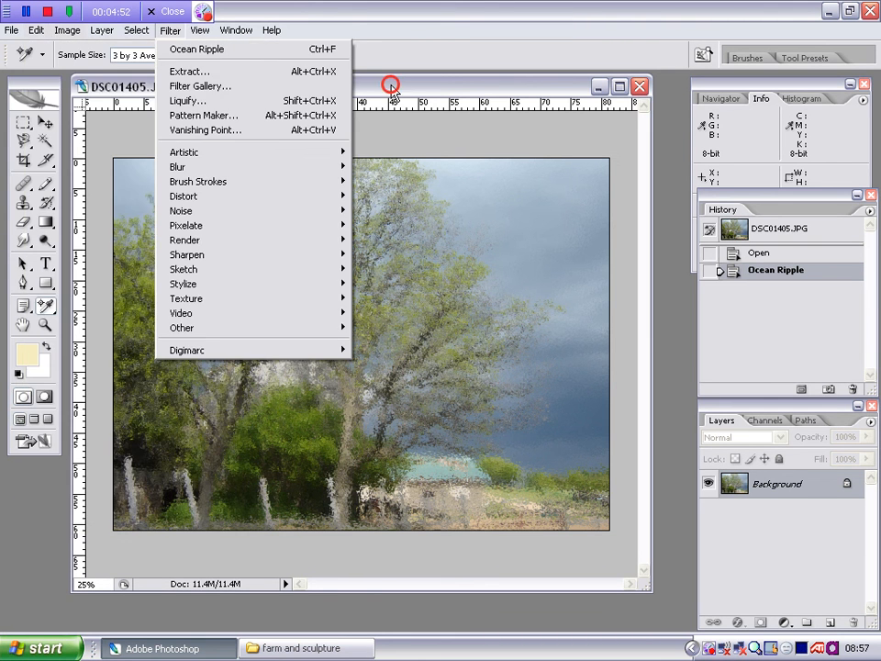
pyautogui.moveTo(806, 487); pyautogui.dragTo(831, 621)
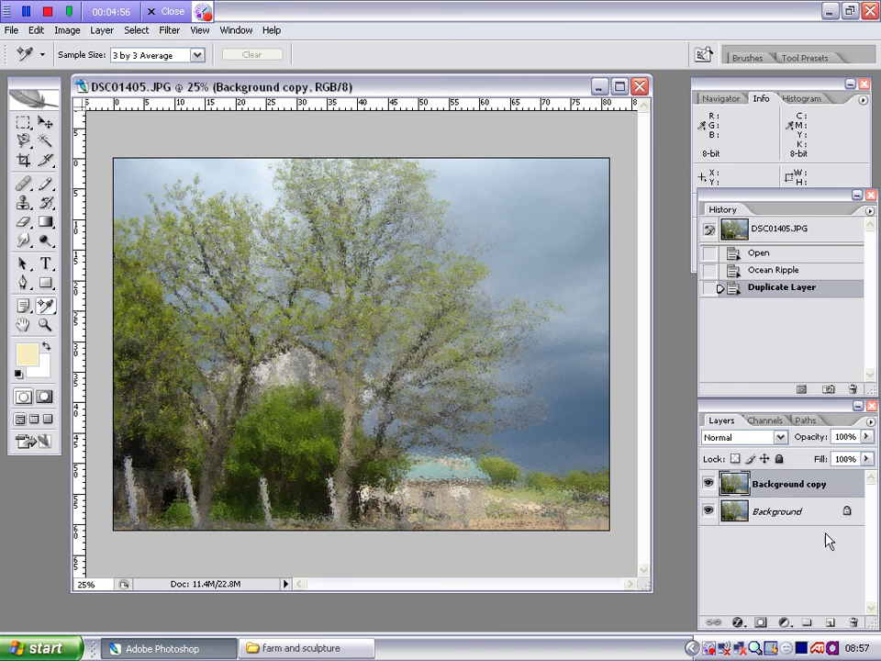
pyautogui.moveTo(823, 520); pyautogui.dragTo(852, 623)
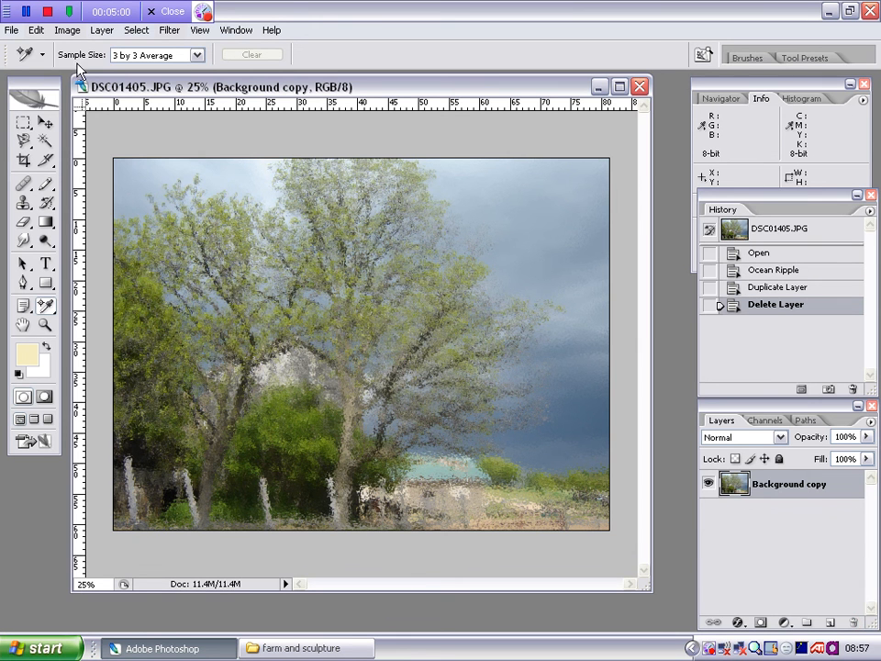
# Apply a Perspective transform to the Background copy layer, tapering the picture's height towards its right edge.
pyautogui.click(37, 30)
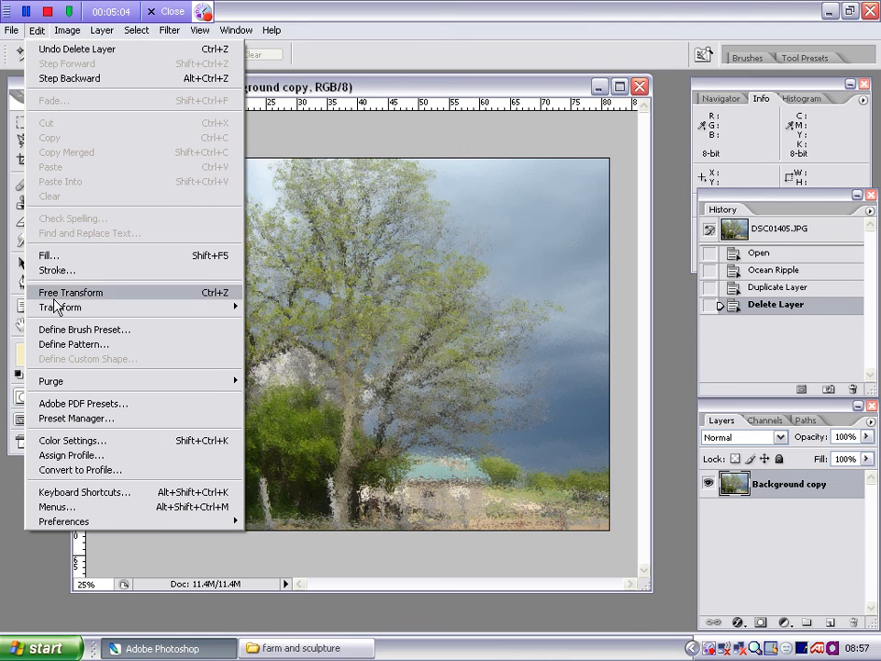
pyautogui.moveTo(59, 310)
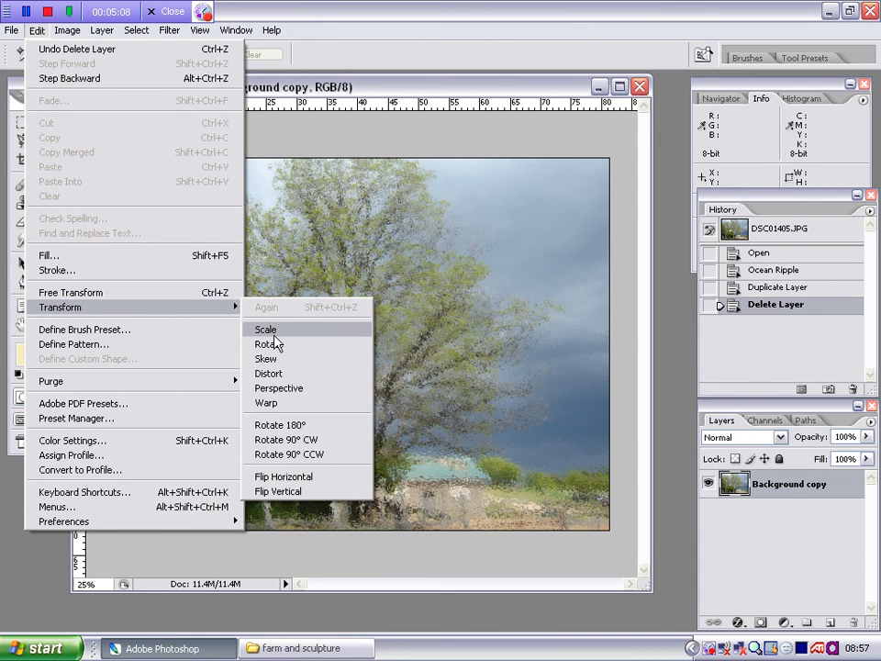
pyautogui.click(285, 388)
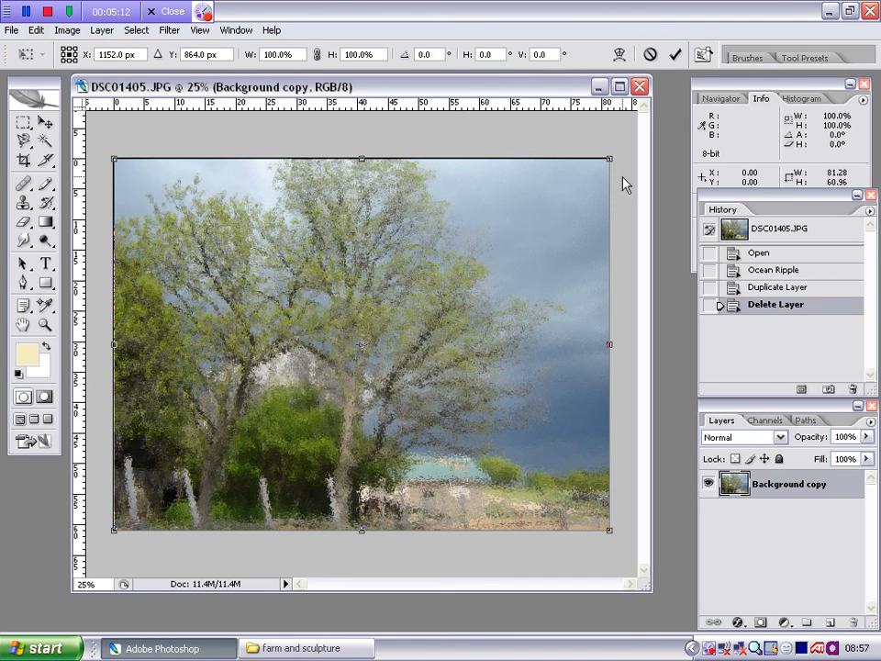
pyautogui.moveTo(610, 159); pyautogui.dragTo(592, 227)
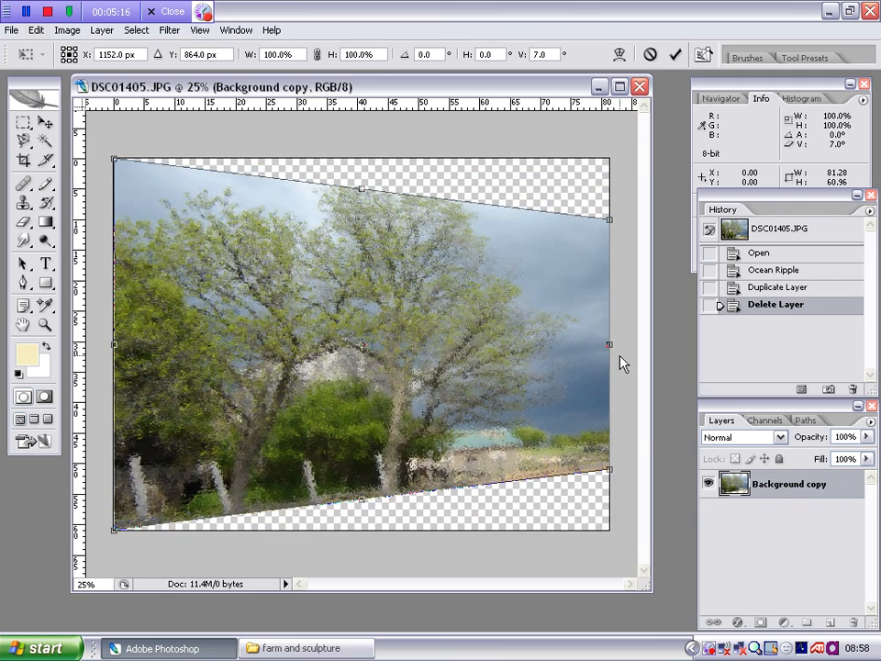
pyautogui.moveTo(612, 349)
pyautogui.mouseDown()
pyautogui.moveTo(607, 342)
pyautogui.moveTo(588, 354)
pyautogui.moveTo(588, 339)
pyautogui.moveTo(614, 344)
pyautogui.moveTo(609, 338)
pyautogui.mouseUp()
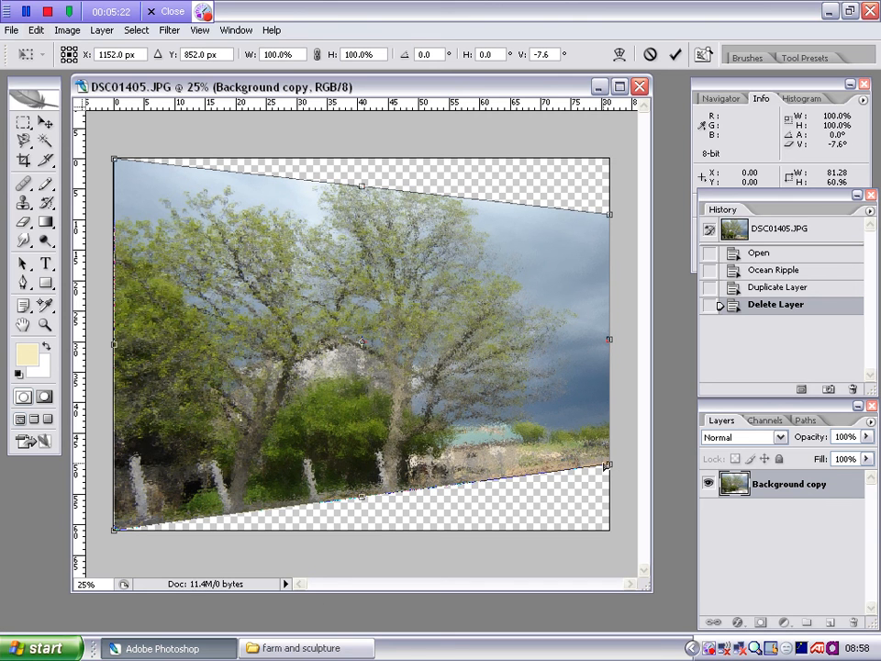
pyautogui.moveTo(611, 468); pyautogui.dragTo(609, 446)
pyautogui.press('Return')
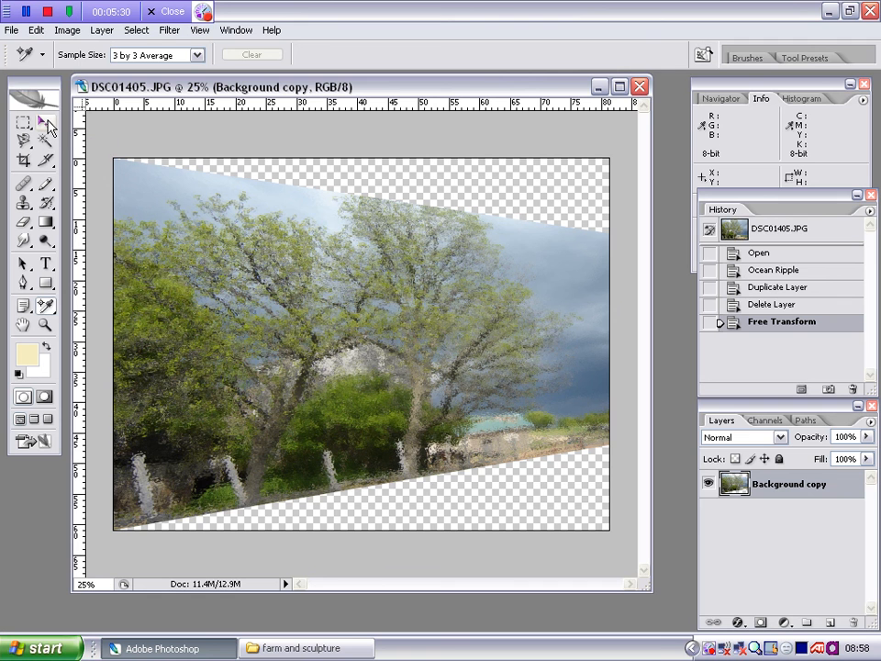
# Narrow the tapered picture to 72.7% width from both sides, and move it left and slightly down on the canvas.
pyautogui.hotkey('ctrl', 't')
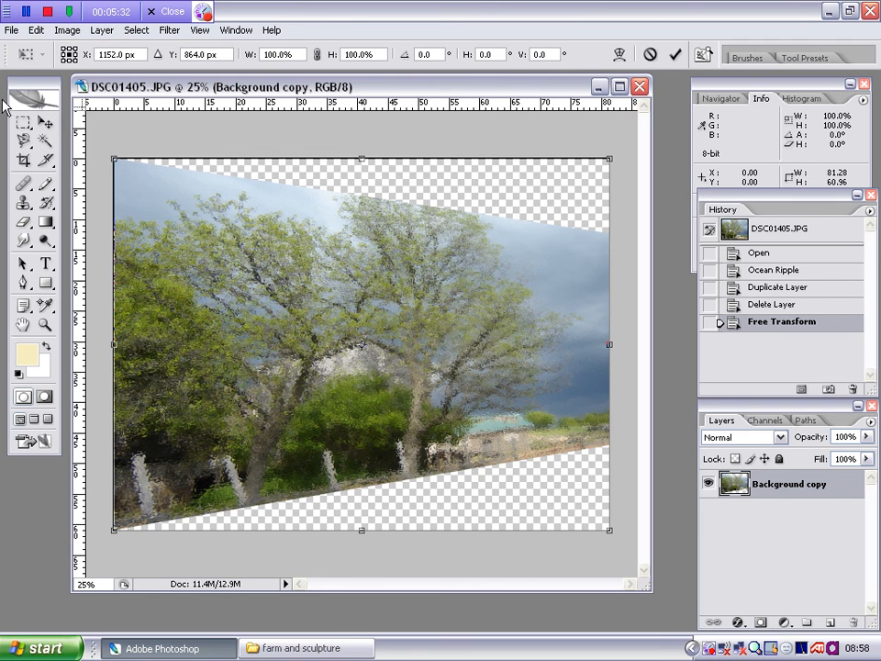
pyautogui.moveTo(110, 342); pyautogui.dragTo(188, 343)
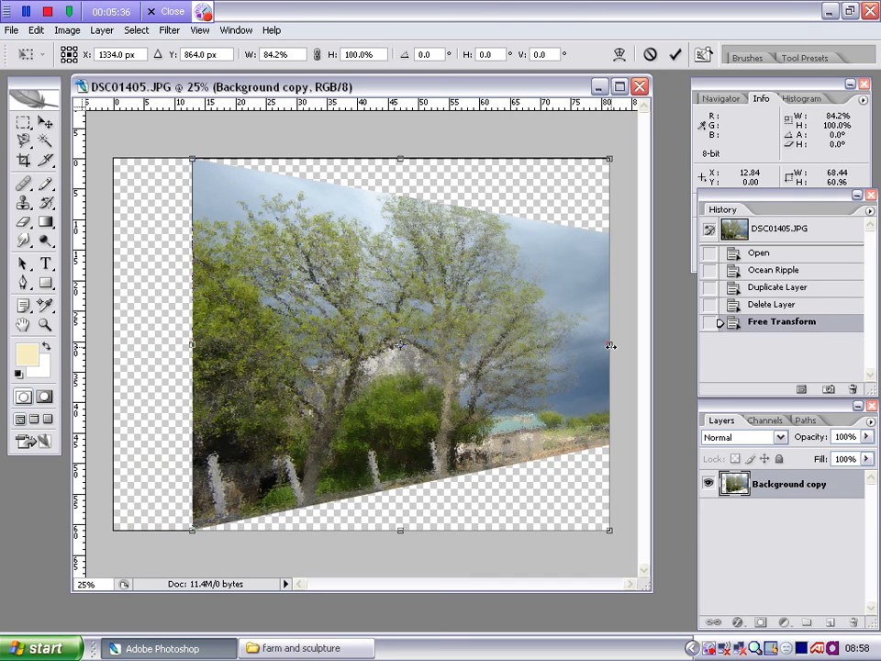
pyautogui.moveTo(609, 344); pyautogui.dragTo(552, 345)
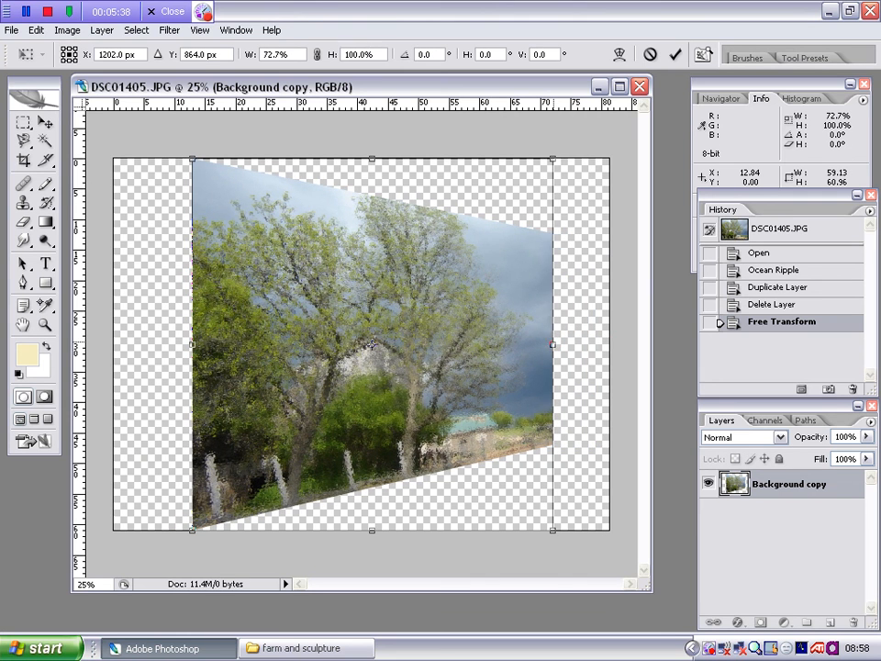
pyautogui.press('Return')
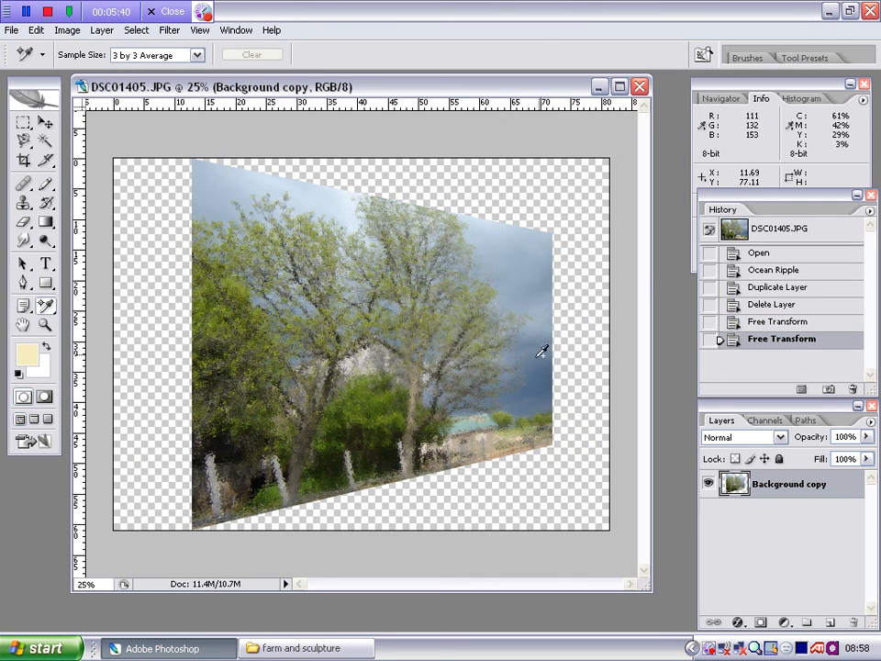
pyautogui.click(45, 122)
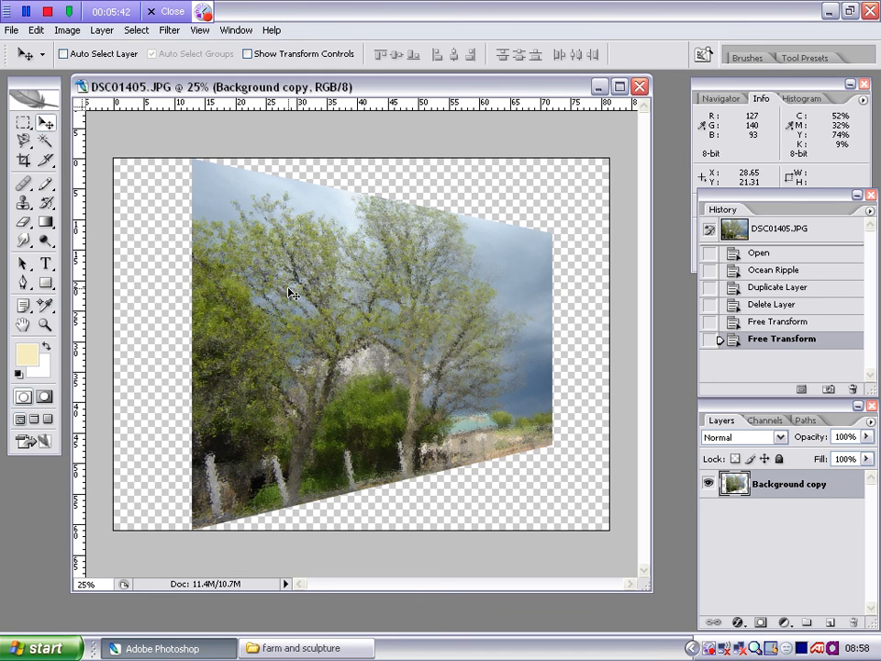
pyautogui.moveTo(291, 291); pyautogui.dragTo(254, 298)
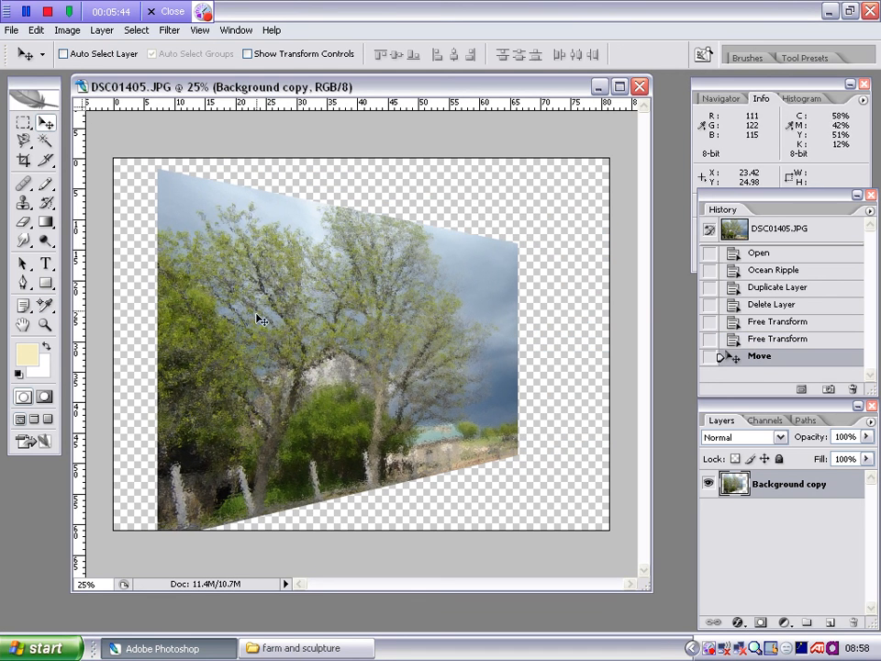